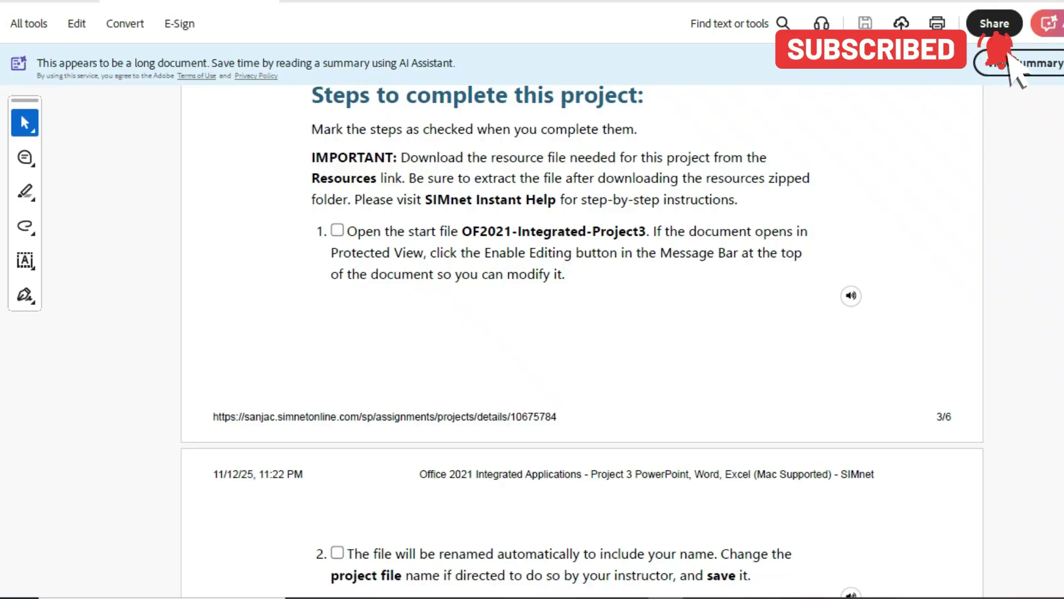
# Read the project instructions covering the start file and the formatting of the Top't Corn Outline Word document.
pyautogui.scroll(-3, 582, 341)
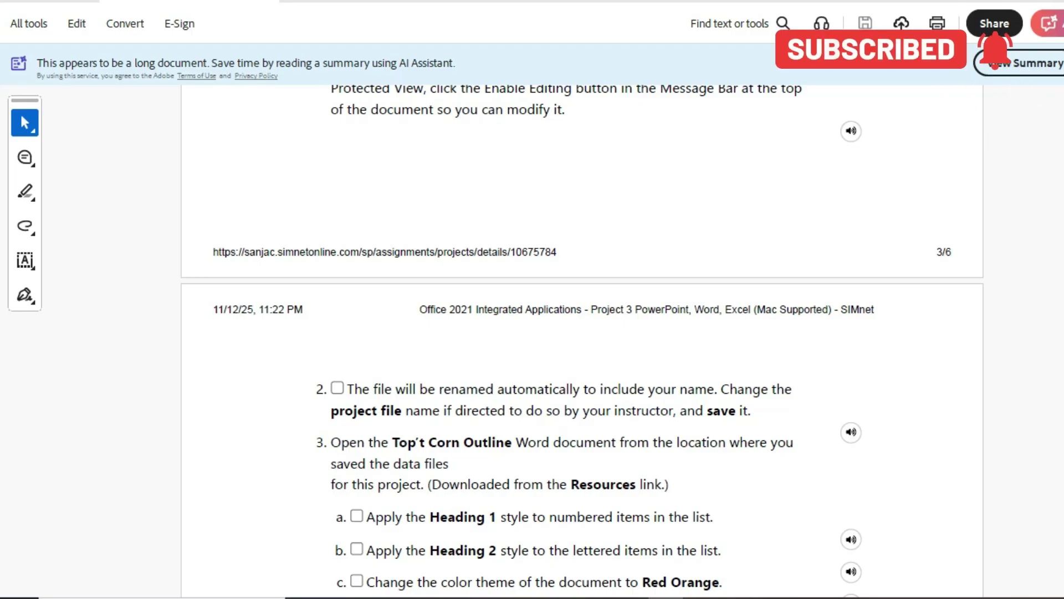
pyautogui.scroll(-2, 582, 332)
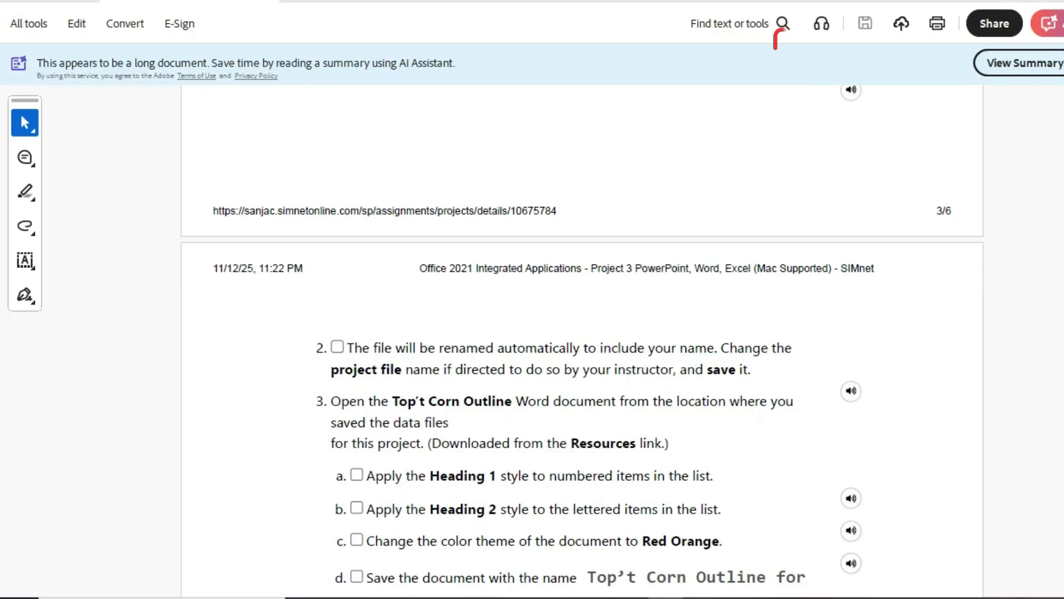
pyautogui.scroll(-3, 582, 332)
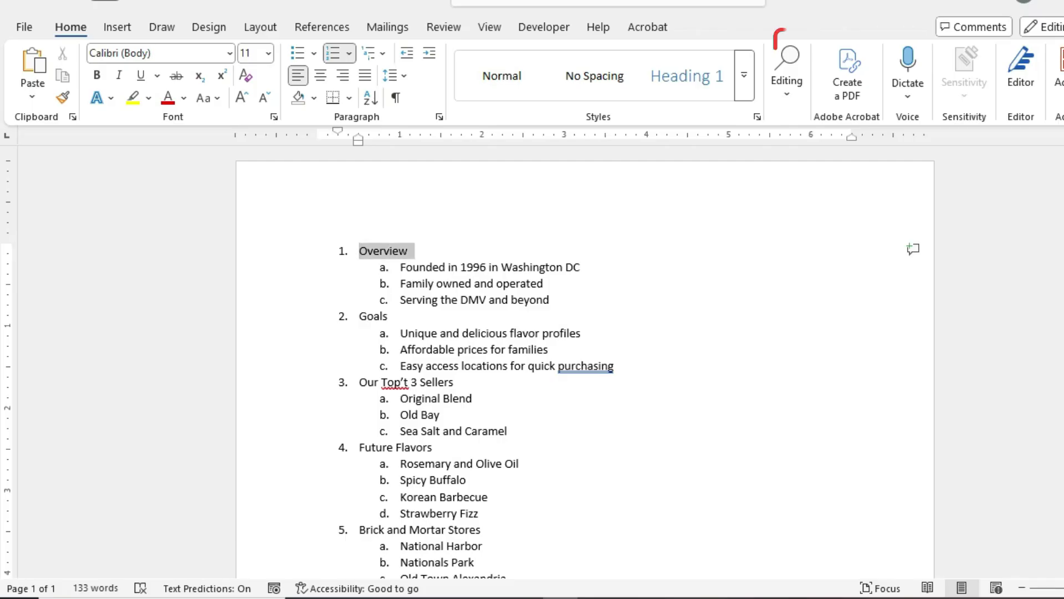
# Apply the Heading 1 style to all nine numbered items in the Word outline, from Overview through Pricing.
pyautogui.click(360, 251)
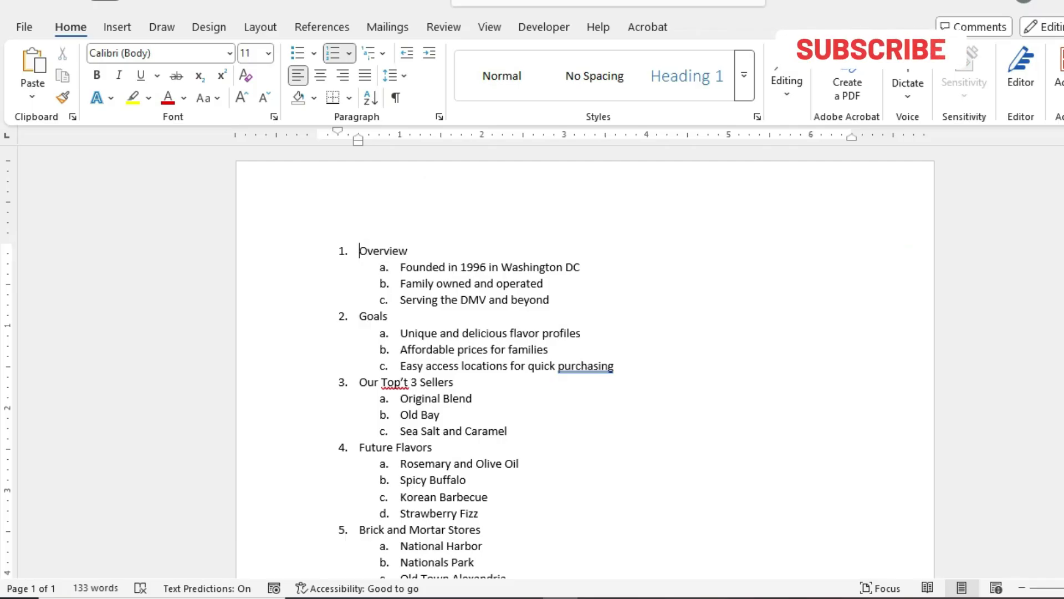
pyautogui.moveTo(359, 251); pyautogui.dragTo(412, 251)
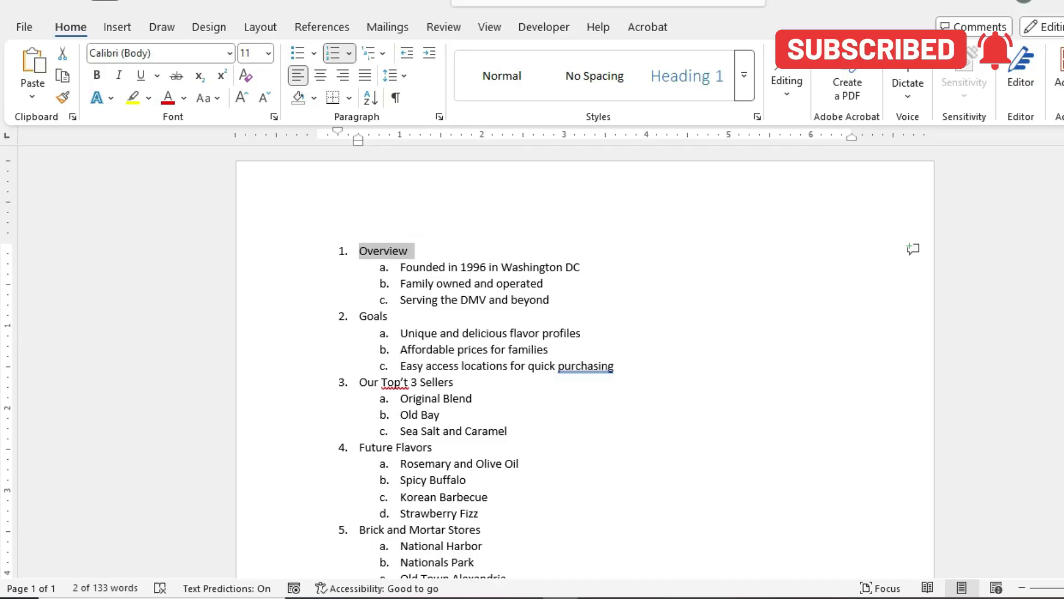
pyautogui.keyDown('ctrl'); pyautogui.moveTo(359, 317); pyautogui.dragTo(459, 299); pyautogui.keyUp('ctrl')
pyautogui.scroll(-2, 395, 316)
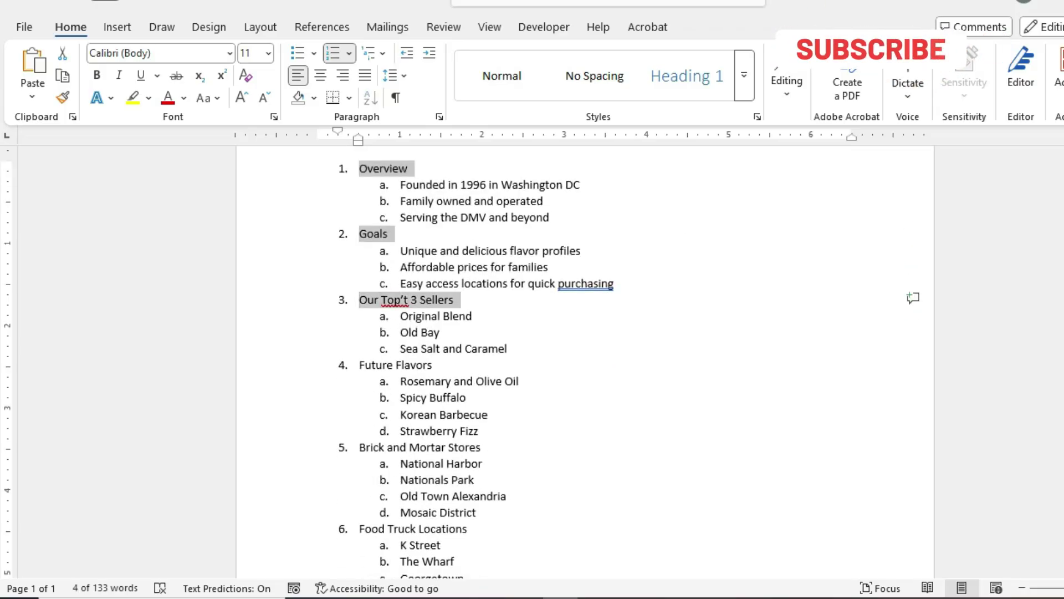
pyautogui.keyDown('ctrl'); pyautogui.moveTo(359, 364); pyautogui.dragTo(439, 365); pyautogui.keyUp('ctrl')
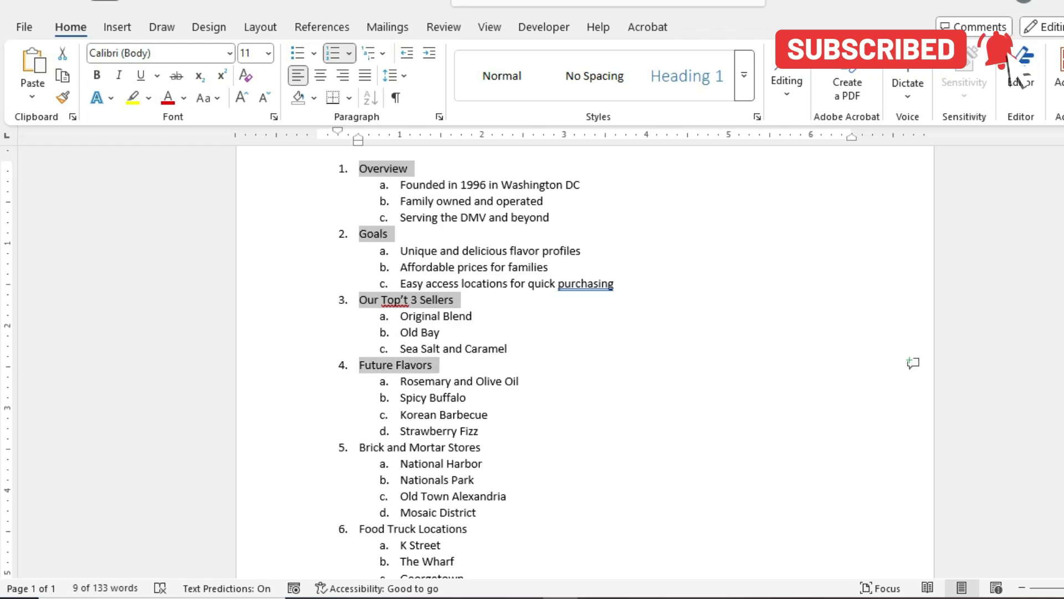
pyautogui.scroll(-2, 585, 361)
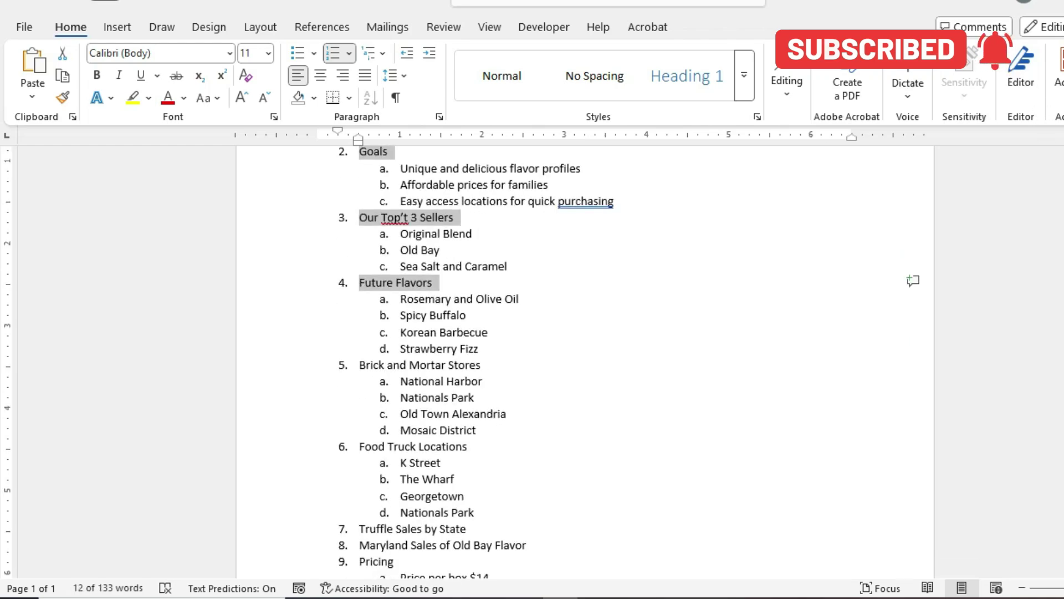
pyautogui.keyDown('ctrl'); pyautogui.moveTo(360, 364); pyautogui.dragTo(481, 365); pyautogui.keyUp('ctrl')
pyautogui.scroll(-2, 481, 365)
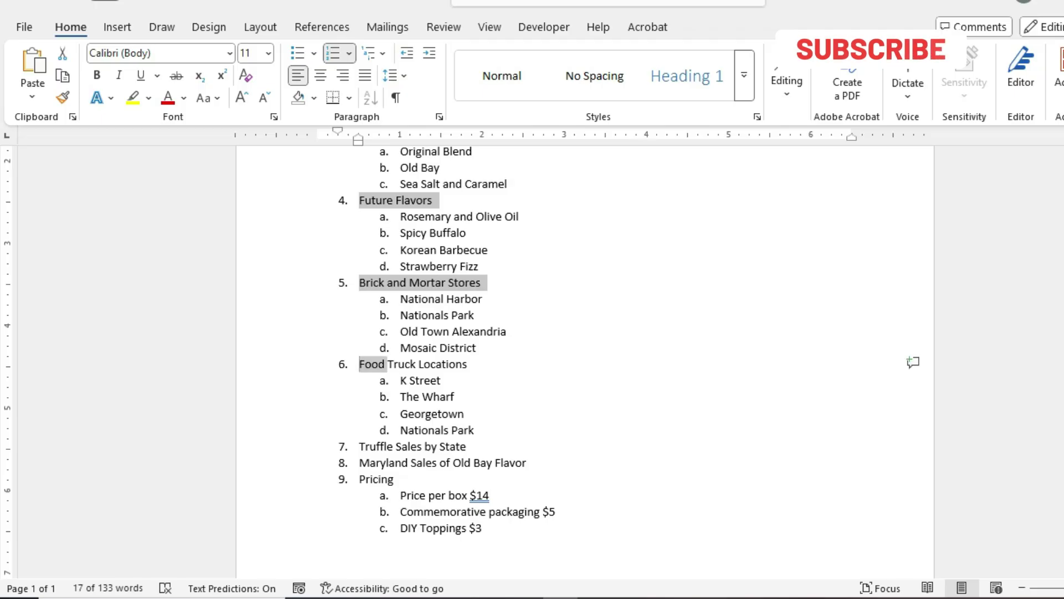
pyautogui.keyDown('ctrl'); pyautogui.moveTo(386, 364); pyautogui.dragTo(467, 364); pyautogui.keyUp('ctrl')
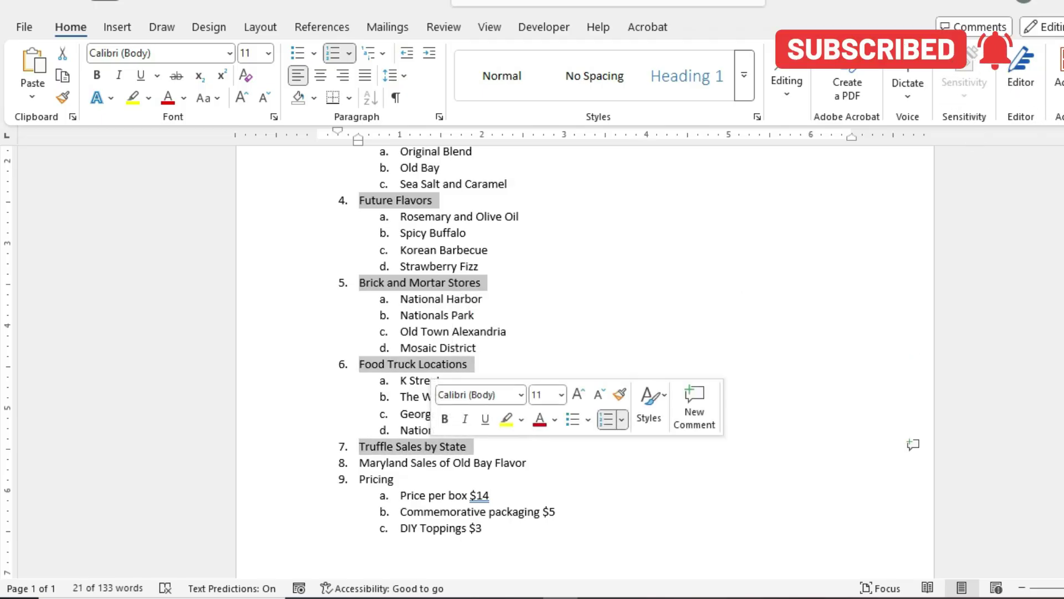
pyautogui.keyDown('ctrl'); pyautogui.moveTo(359, 463); pyautogui.dragTo(532, 463); pyautogui.keyUp('ctrl')
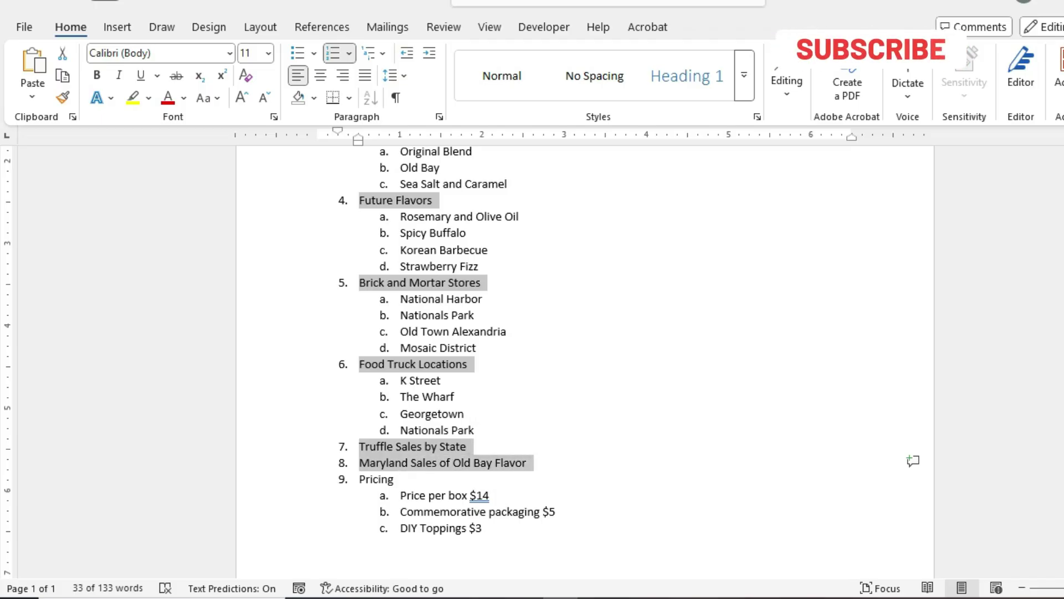
pyautogui.keyDown('ctrl'); pyautogui.moveTo(381, 479); pyautogui.dragTo(394, 479); pyautogui.keyUp('ctrl')
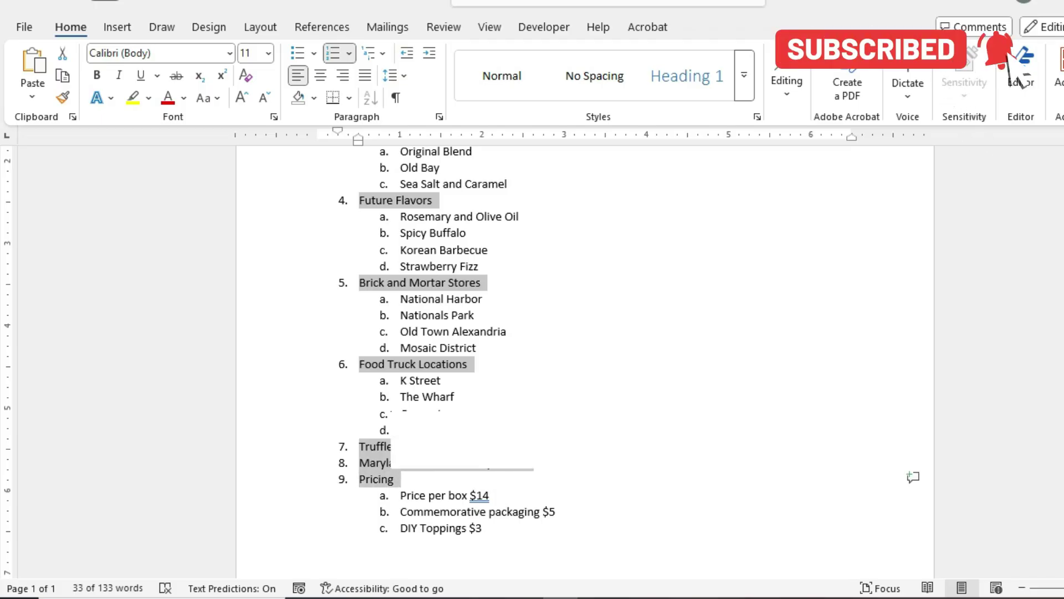
pyautogui.scroll(-4, 585, 361)
pyautogui.scroll(5, 584, 360)
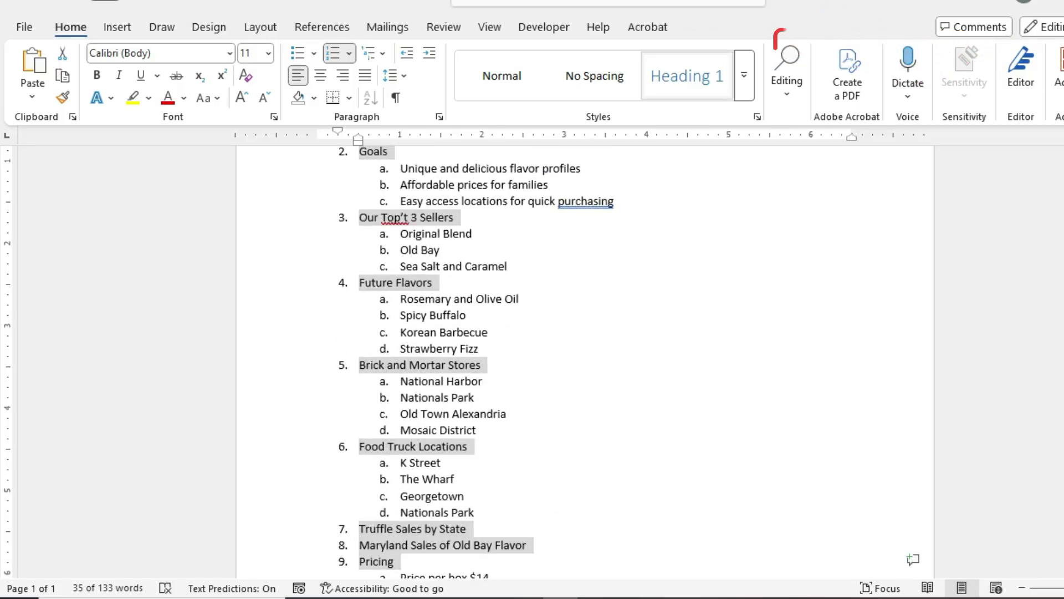
pyautogui.click(687, 76)
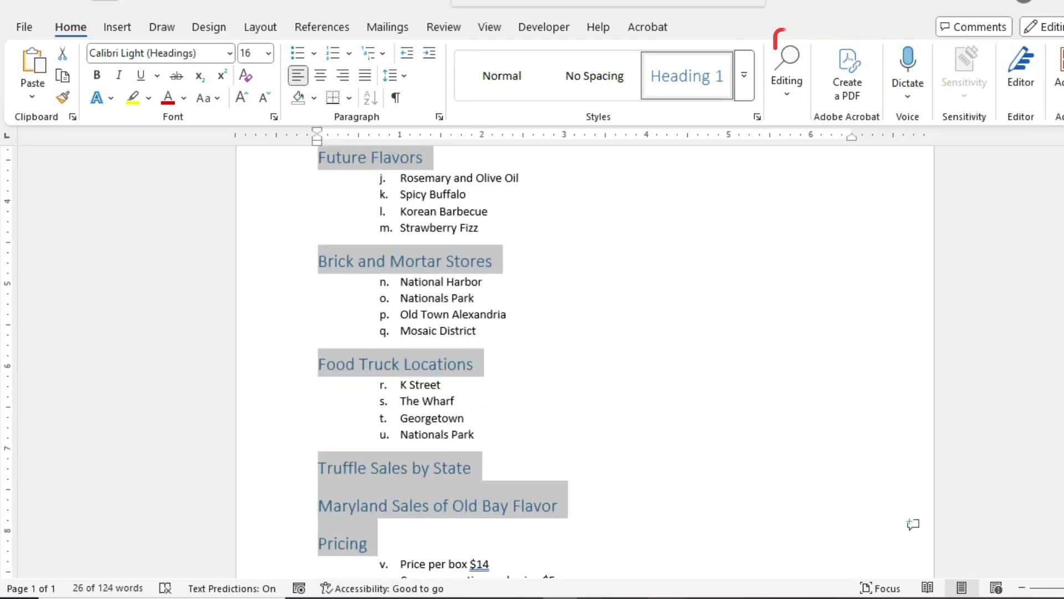
# Check the next formatting instruction in the assignment PDF, then return to the Word outline and review the restyled headings.
pyautogui.hotkey('alt', 'Tab')
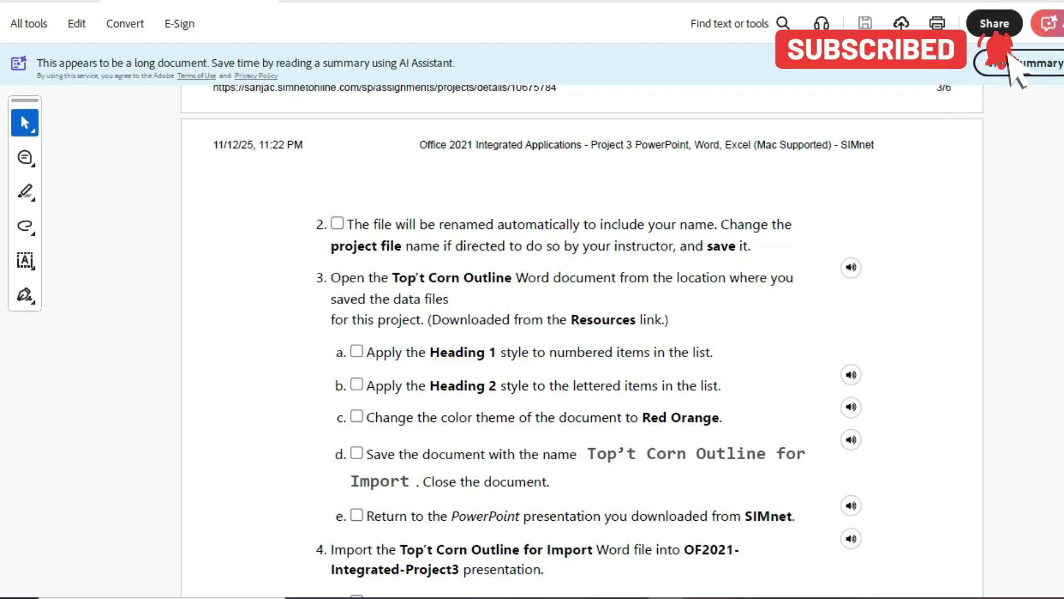
pyautogui.hotkey('alt', 'Tab')
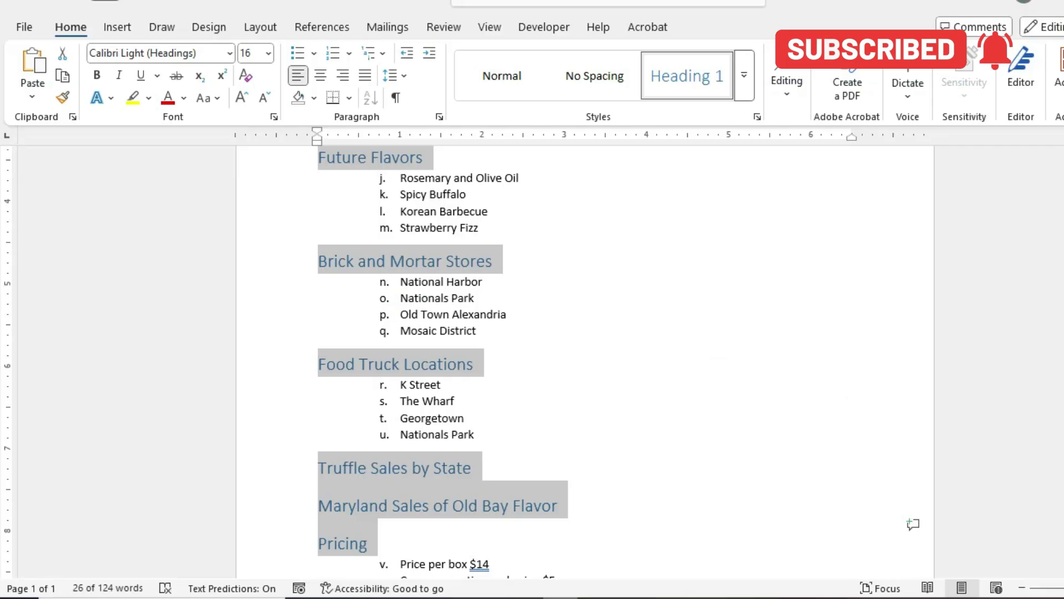
pyautogui.scroll(-1, 443, 360)
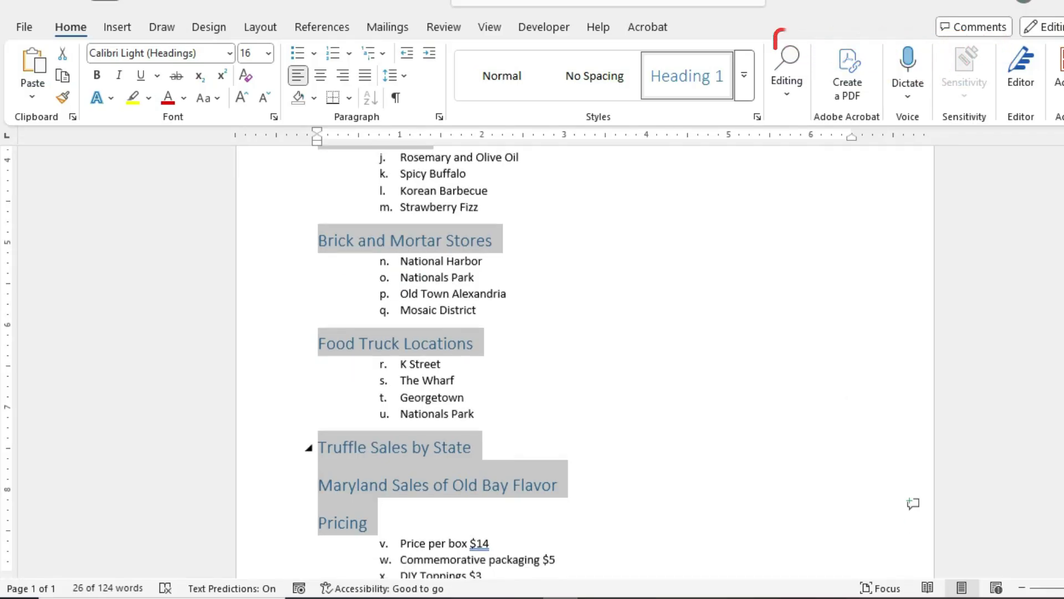
pyautogui.scroll(-2, 584, 360)
pyautogui.scroll(8, 585, 360)
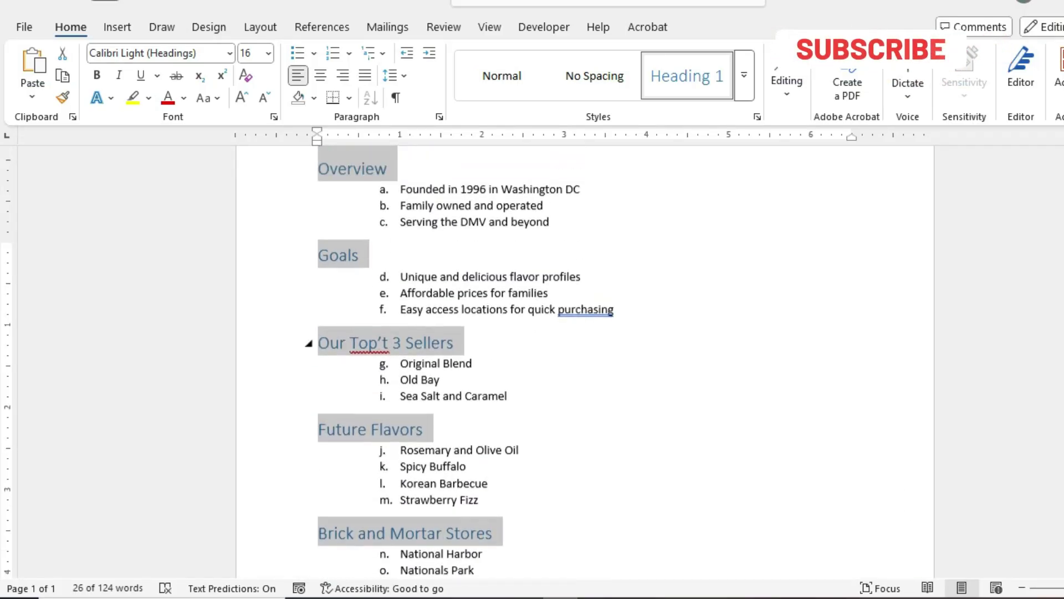
pyautogui.scroll(2, 585, 360)
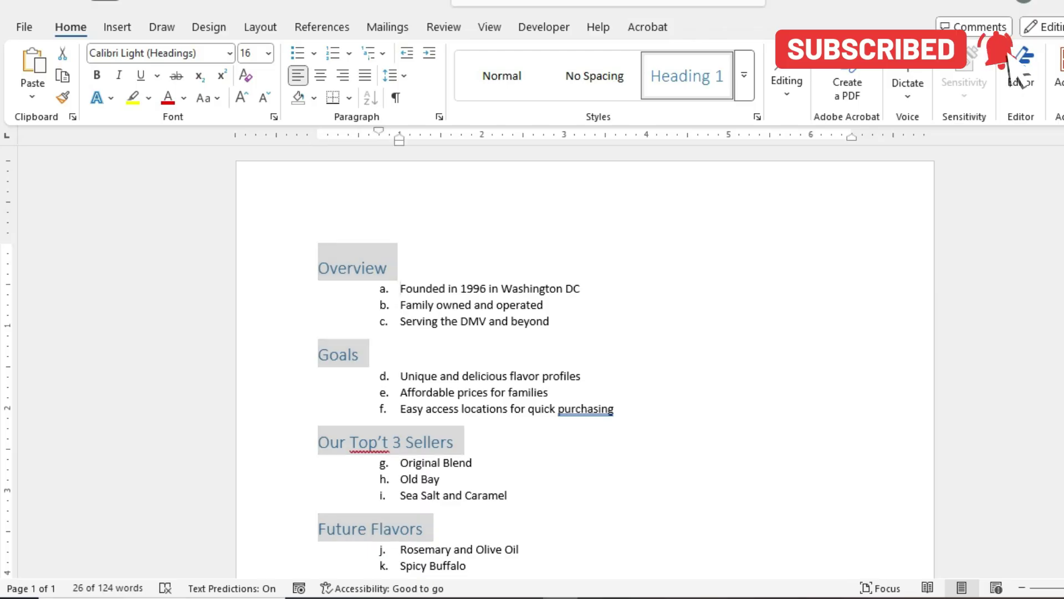
# Apply the Heading 2 style to all lettered items in the outline, from the Overview entries through the Pricing entries.
pyautogui.click(401, 288)
pyautogui.moveTo(400, 288); pyautogui.dragTo(555, 331)
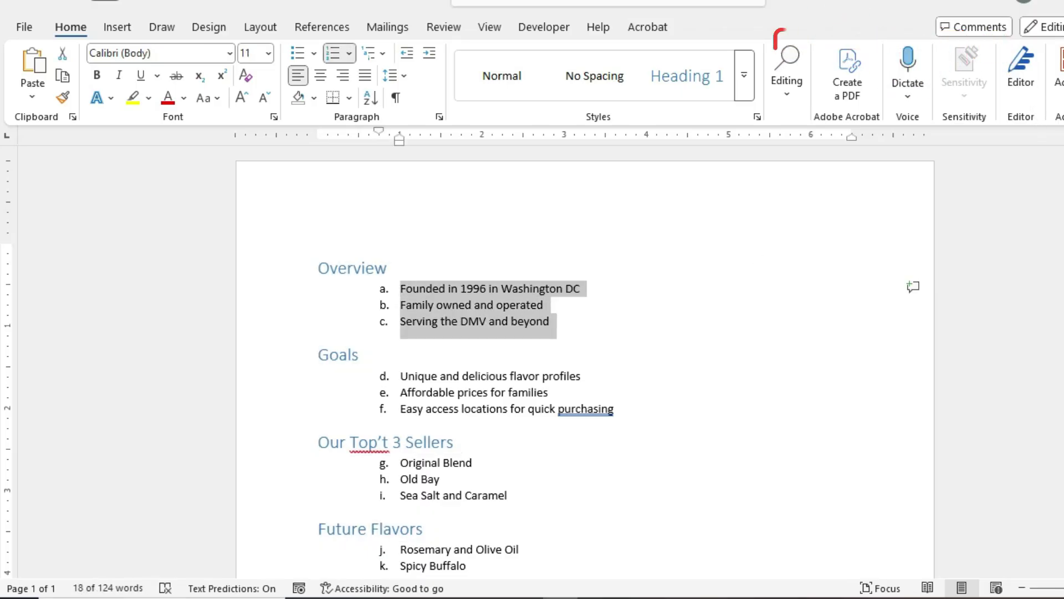
pyautogui.moveTo(400, 376); pyautogui.dragTo(615, 411)
pyautogui.scroll(-5, 585, 360)
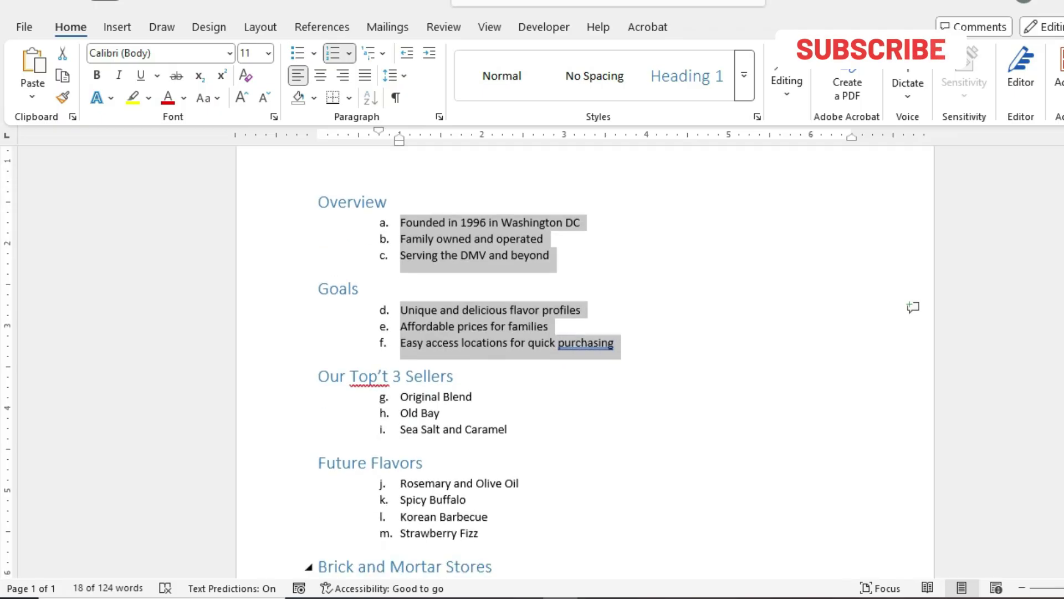
pyautogui.moveTo(401, 257); pyautogui.dragTo(509, 300)
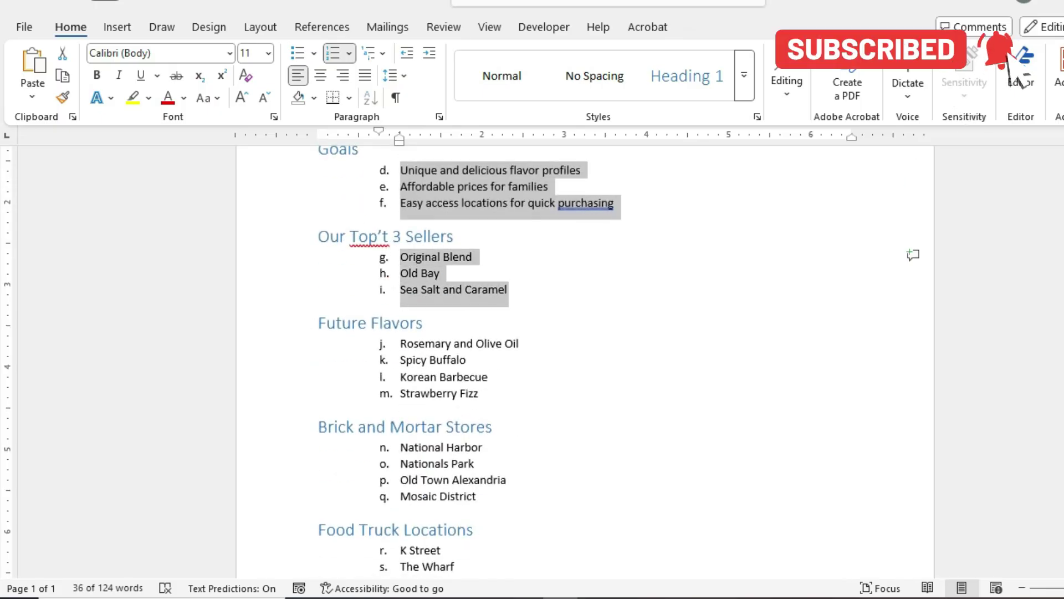
pyautogui.scroll(-3, 585, 360)
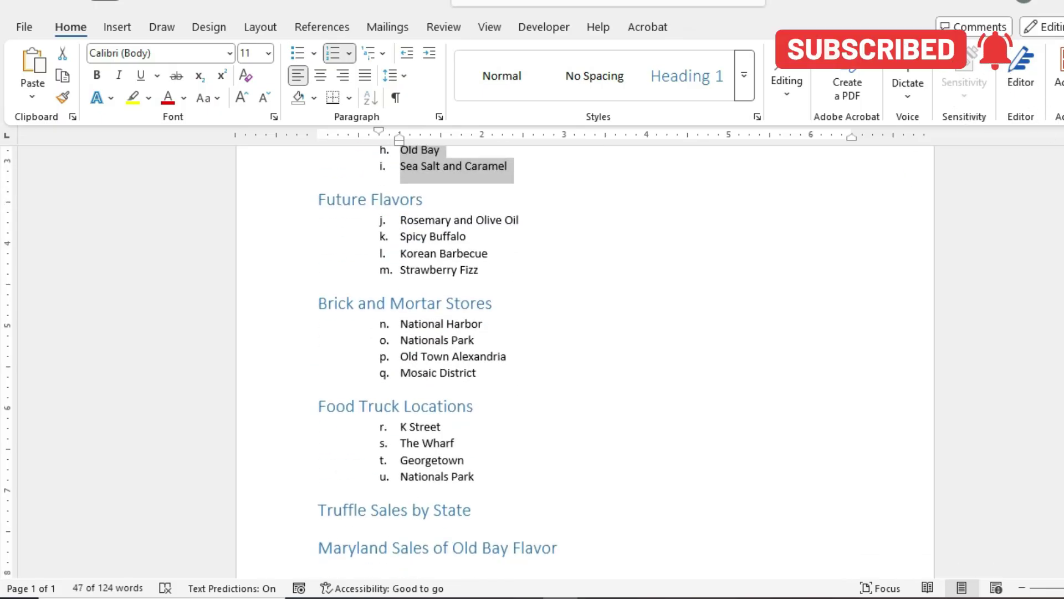
pyautogui.moveTo(401, 220); pyautogui.dragTo(478, 270)
pyautogui.scroll(-1, 585, 361)
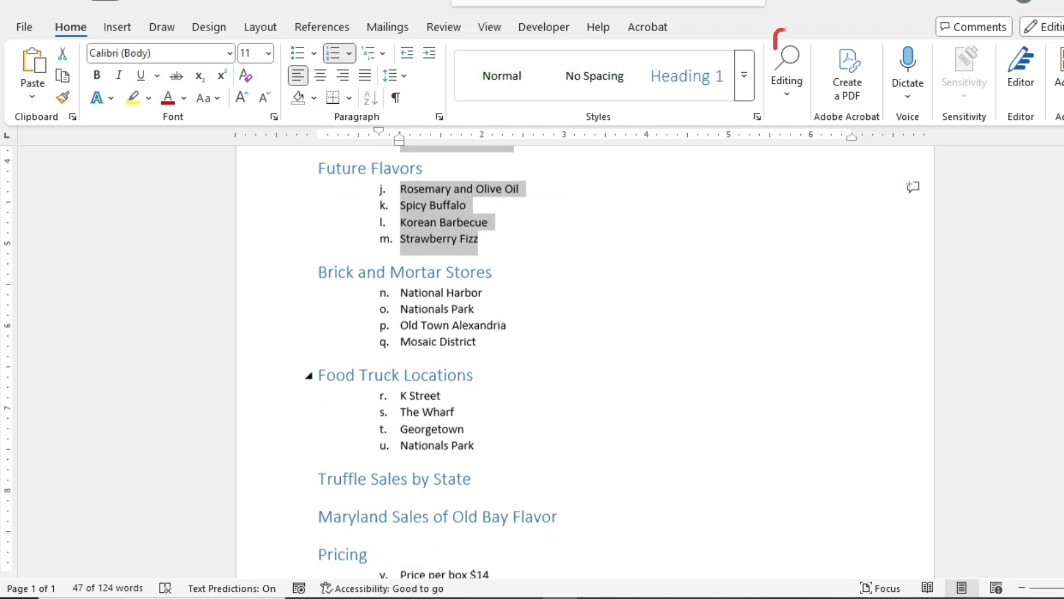
pyautogui.scroll(-2, 585, 360)
pyautogui.moveTo(400, 241); pyautogui.dragTo(475, 291)
pyautogui.scroll(-3, 476, 290)
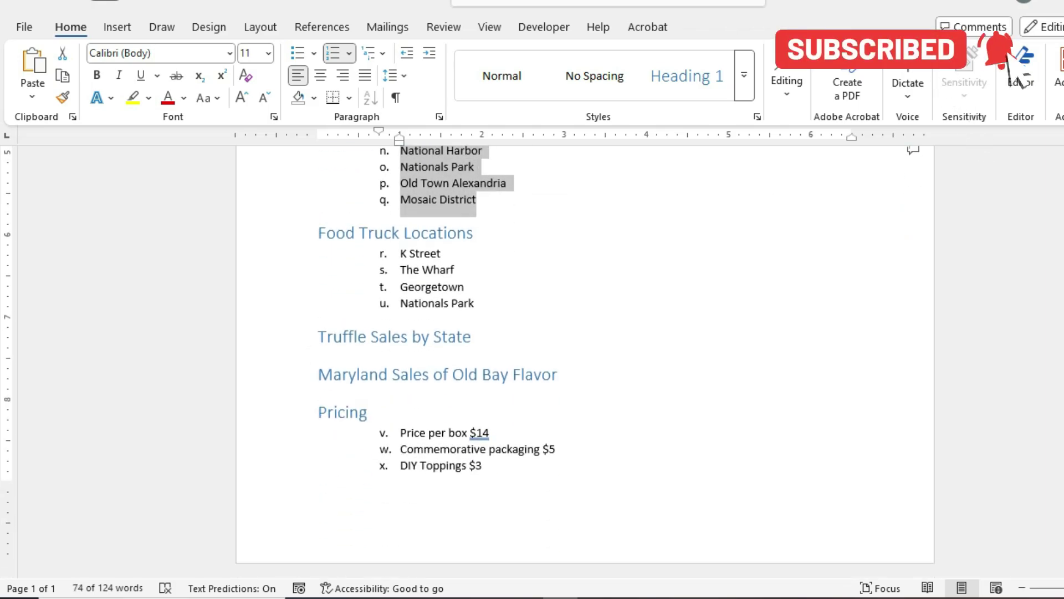
pyautogui.moveTo(400, 247); pyautogui.dragTo(482, 311)
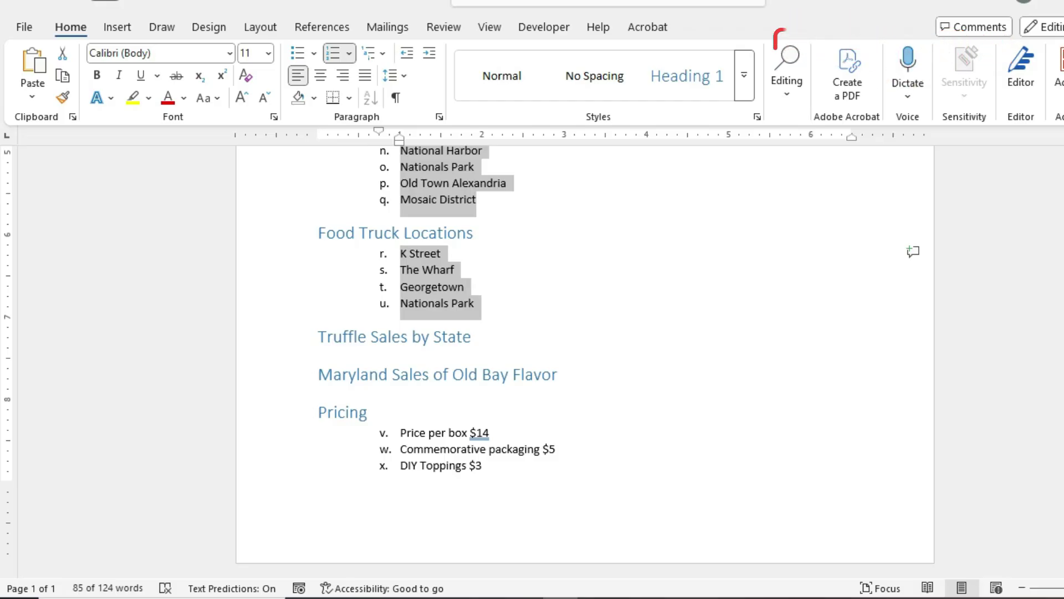
pyautogui.moveTo(400, 427); pyautogui.dragTo(489, 474)
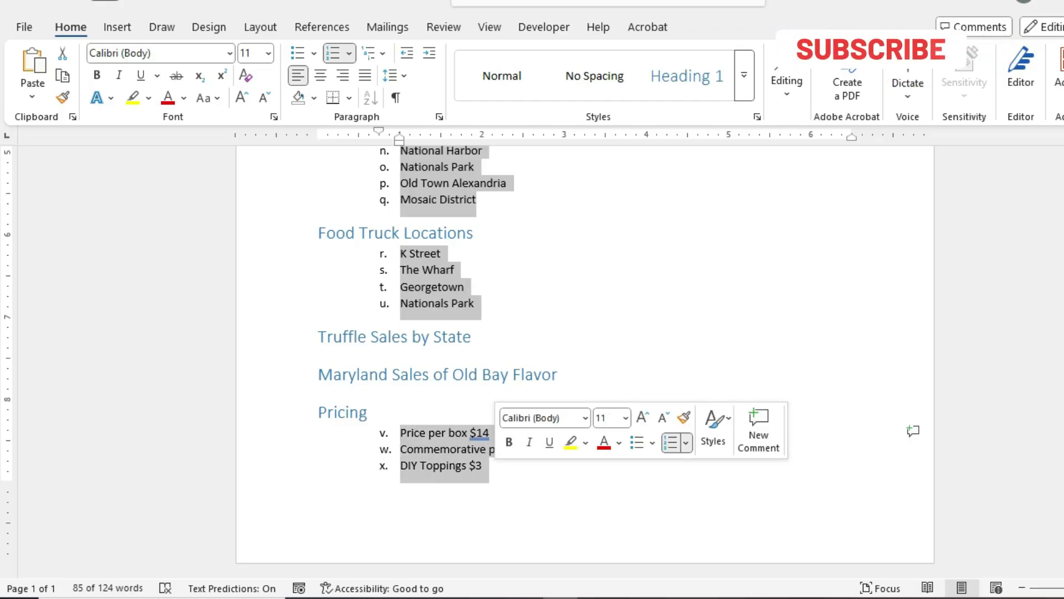
pyautogui.click(745, 75)
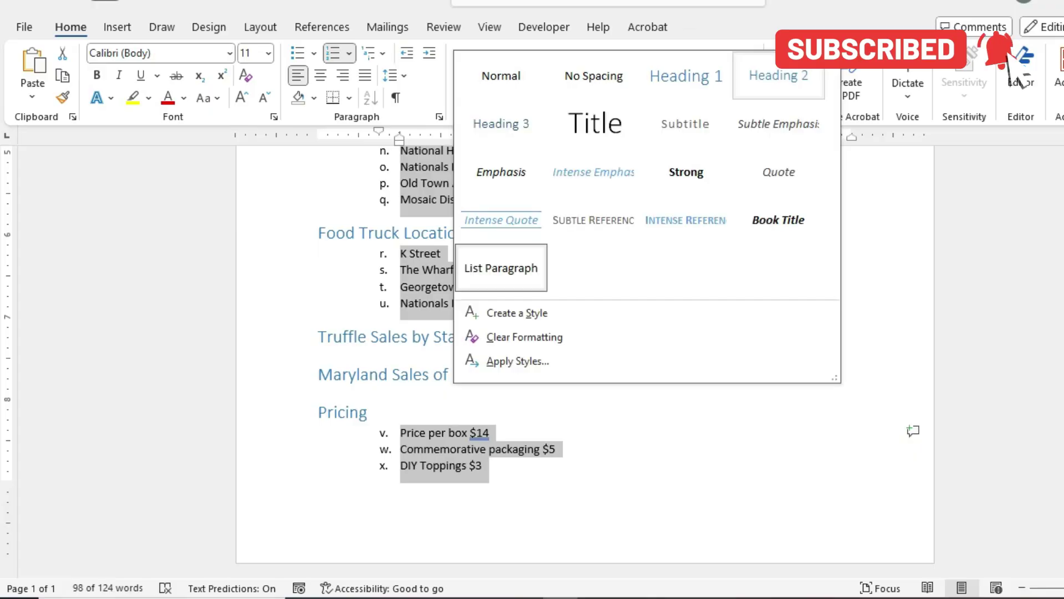
pyautogui.click(779, 75)
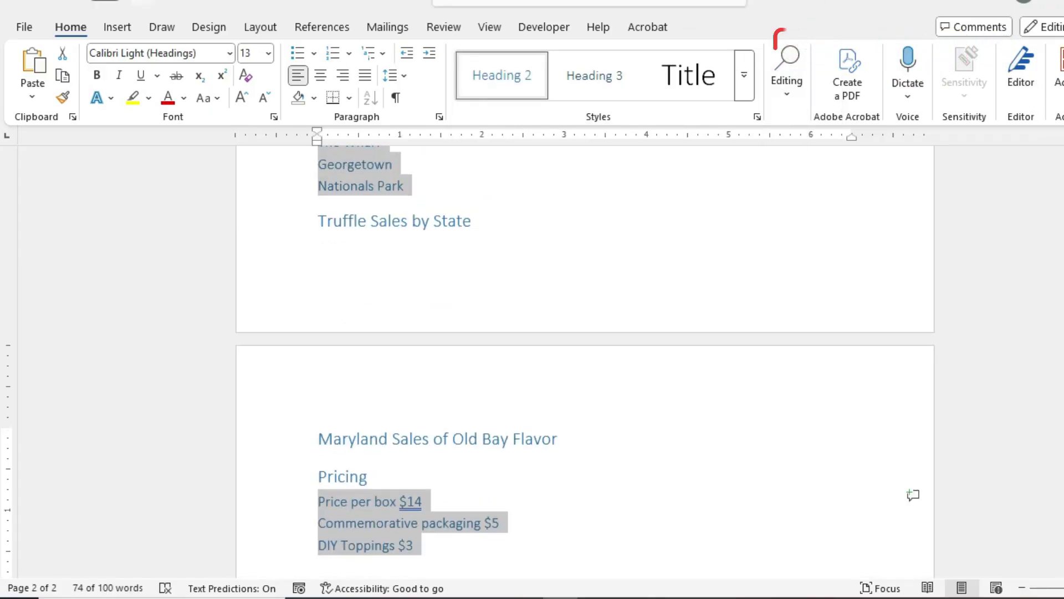
pyautogui.scroll(2, 585, 360)
pyautogui.scroll(-5, 585, 360)
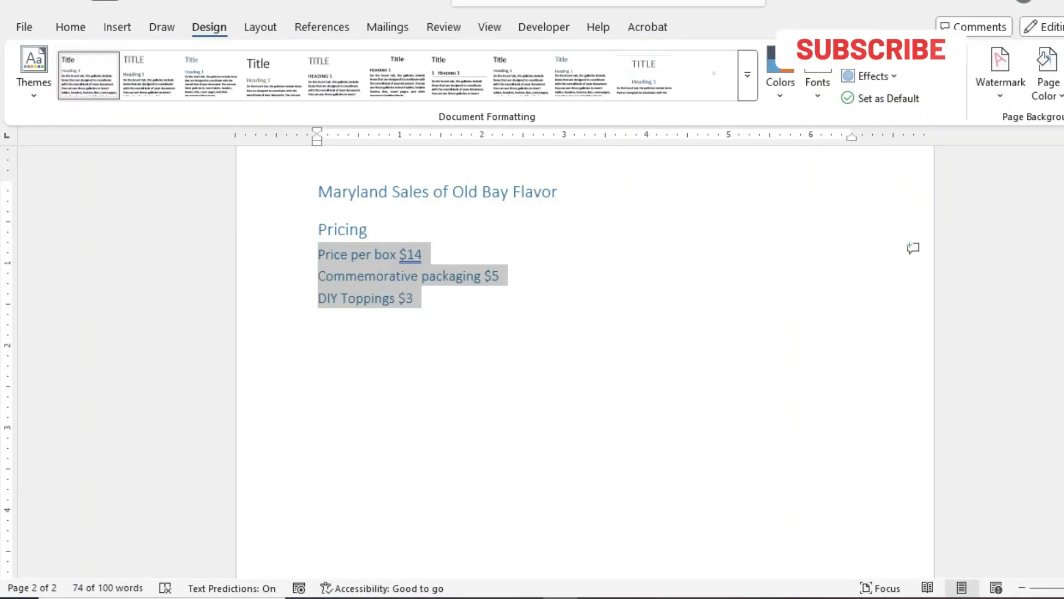
# Change the document's color theme to Red Orange.
pyautogui.click(781, 83)
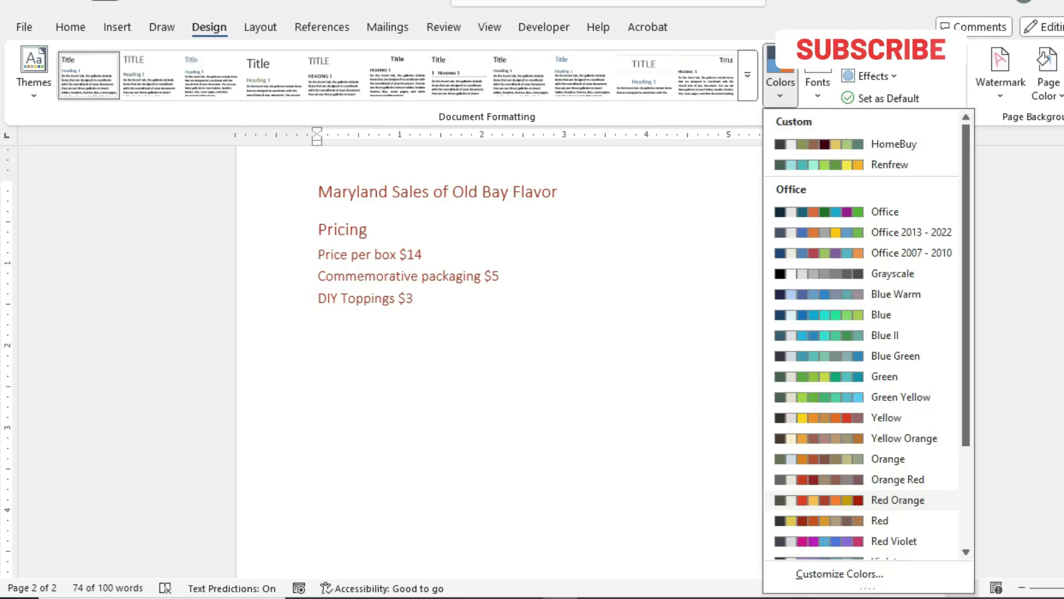
pyautogui.click(898, 501)
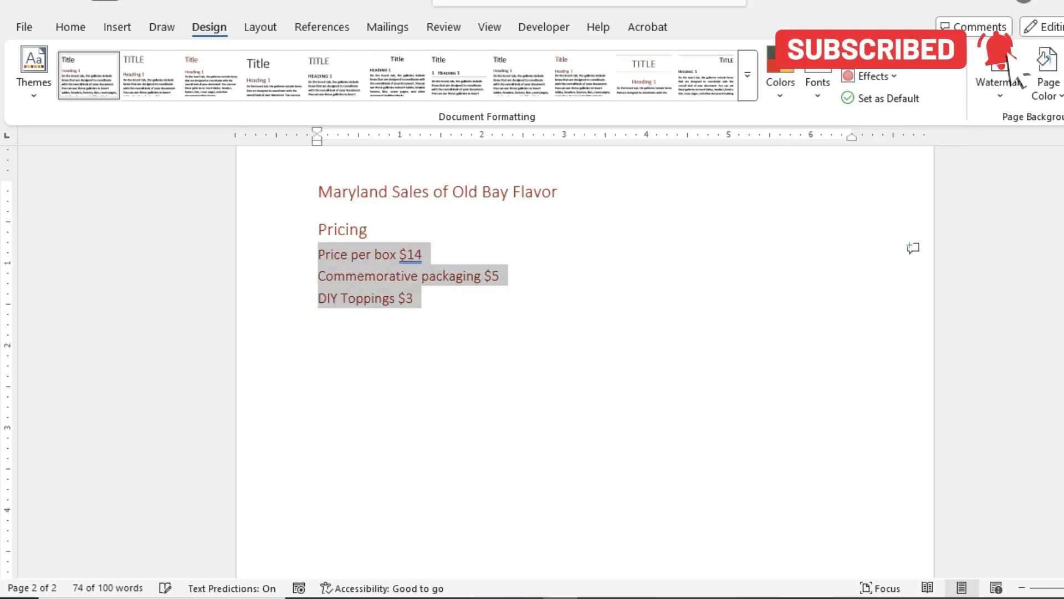
pyautogui.scroll(2, 585, 360)
pyautogui.scroll(10, 585, 360)
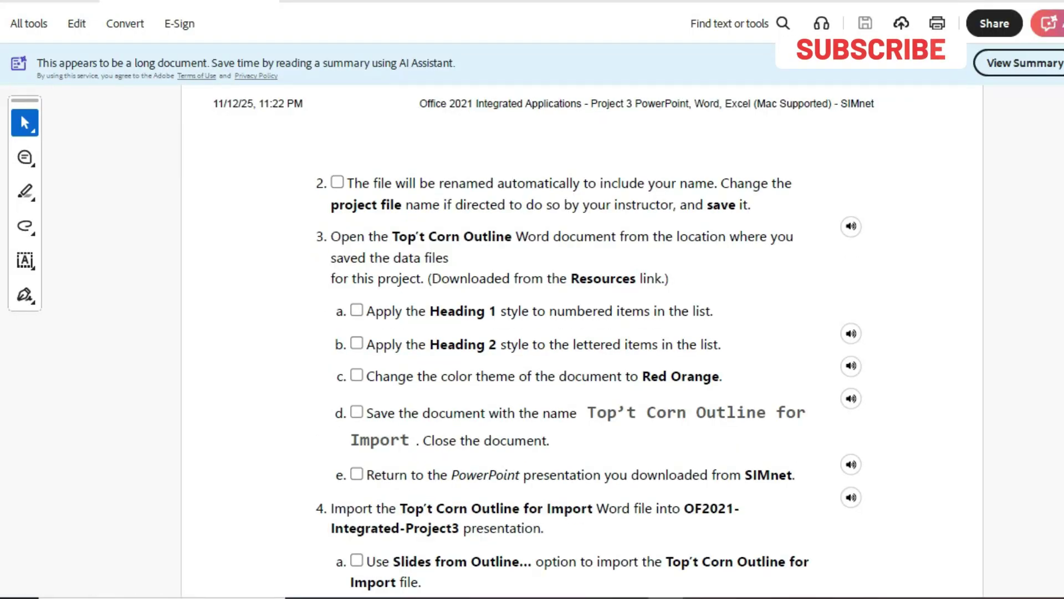
# Check the required file name for the outline in the assignment PDF, then switch back to the Word document.
pyautogui.scroll(-1, 583, 333)
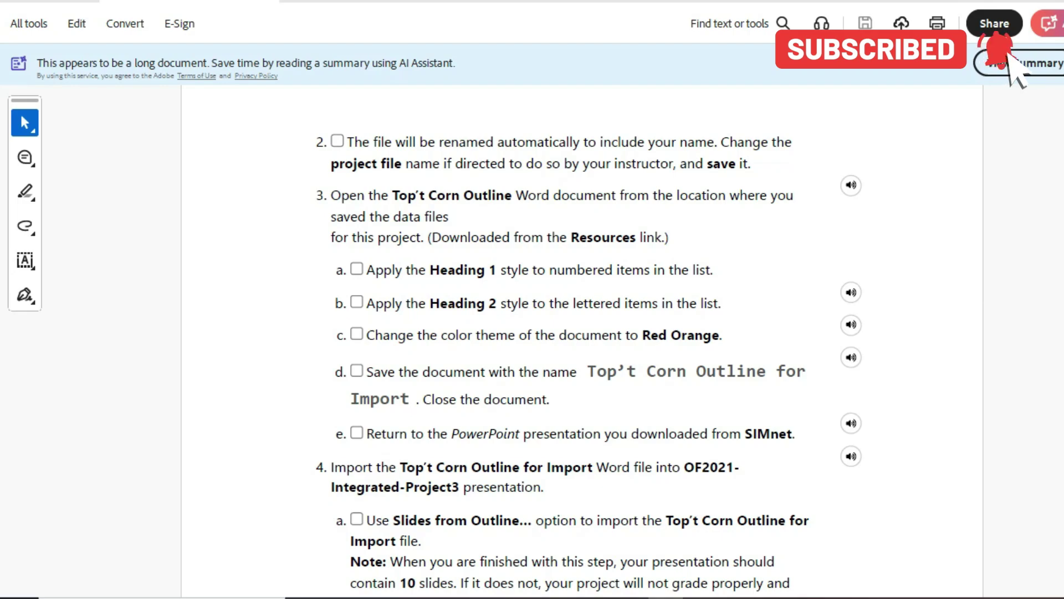
pyautogui.moveTo(598, 372); pyautogui.dragTo(402, 399)
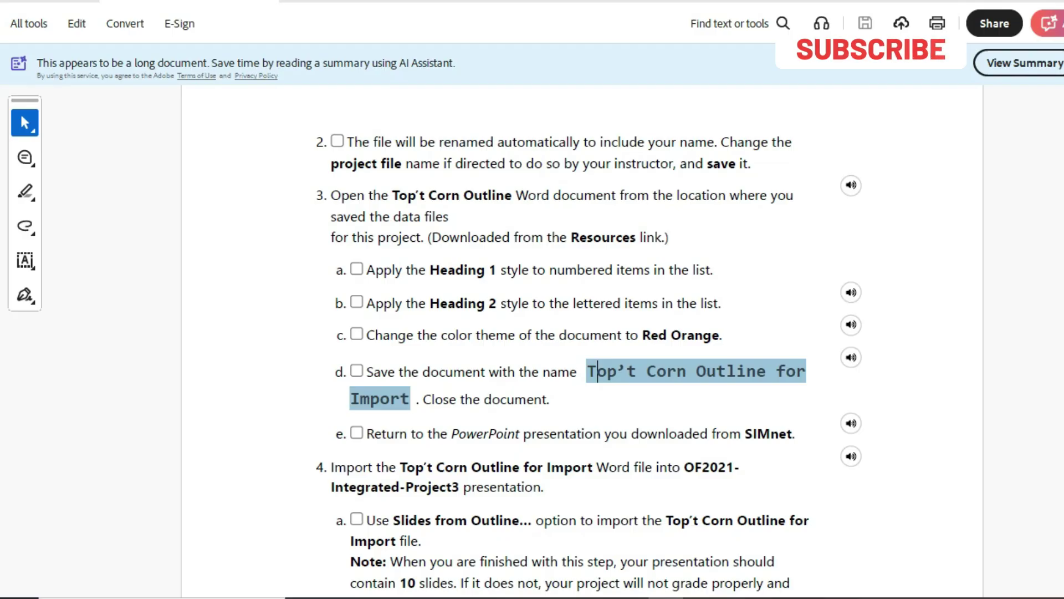
pyautogui.click(409, 400)
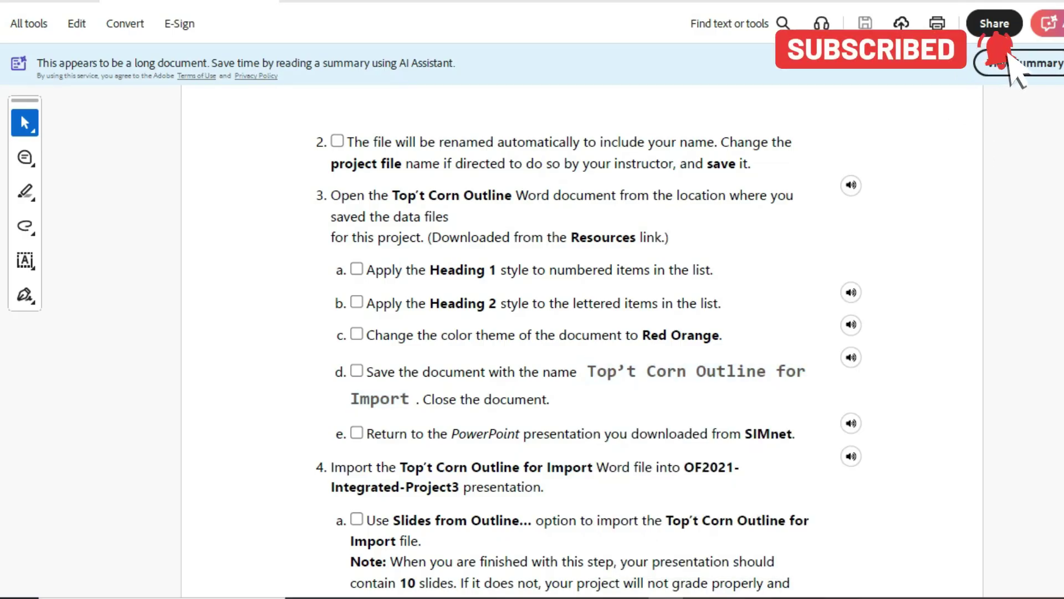
pyautogui.moveTo(587, 371); pyautogui.dragTo(410, 399)
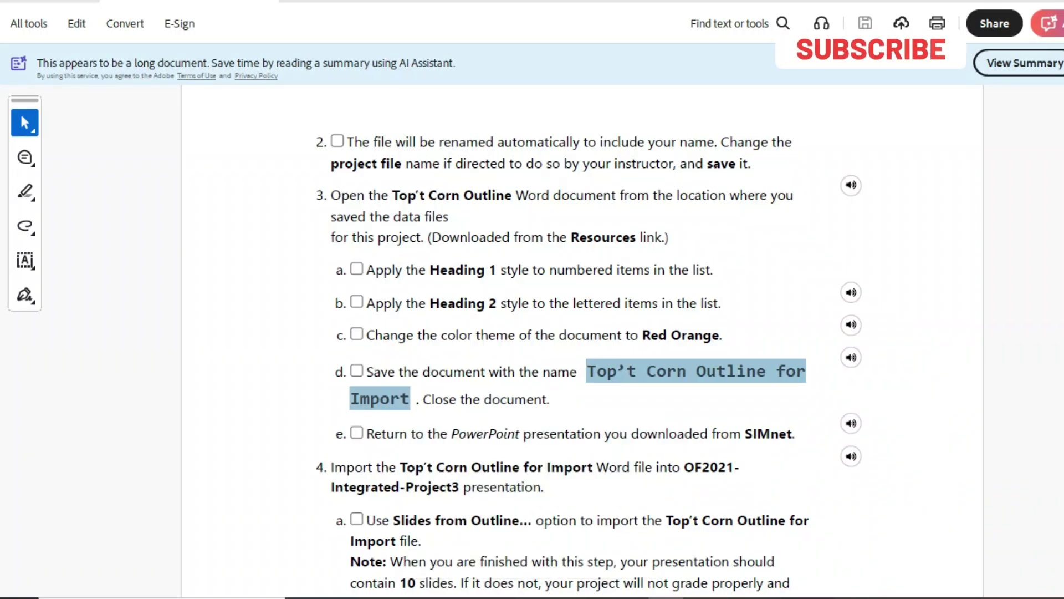
pyautogui.hotkey('alt', 'Tab')
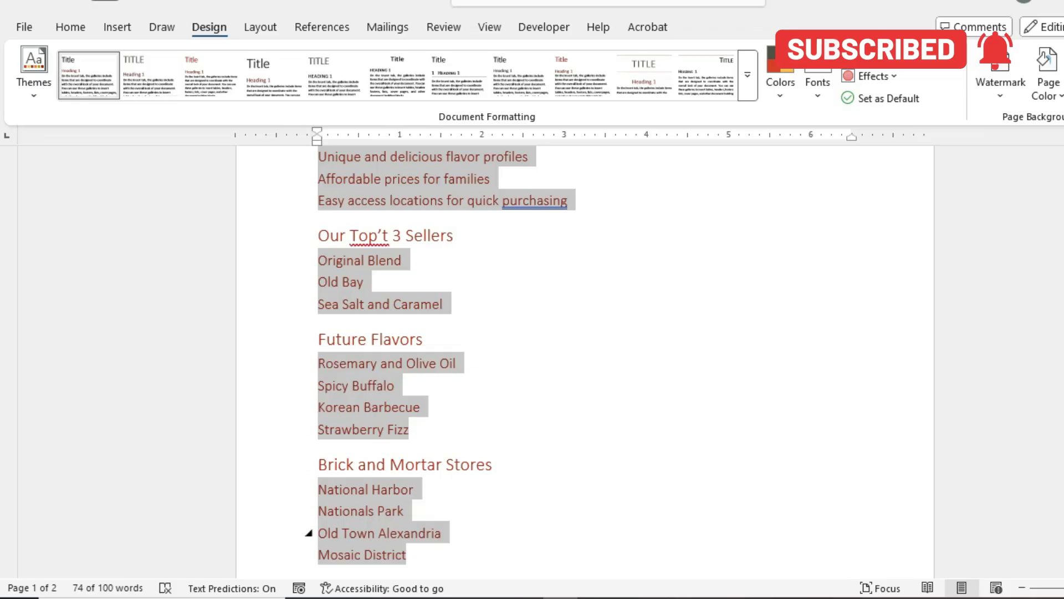
# Save the outline as a Word document named "Top't Corn Outline for Import" in the project folder, checking the name against the assignment PDF.
pyautogui.click(408, 555)
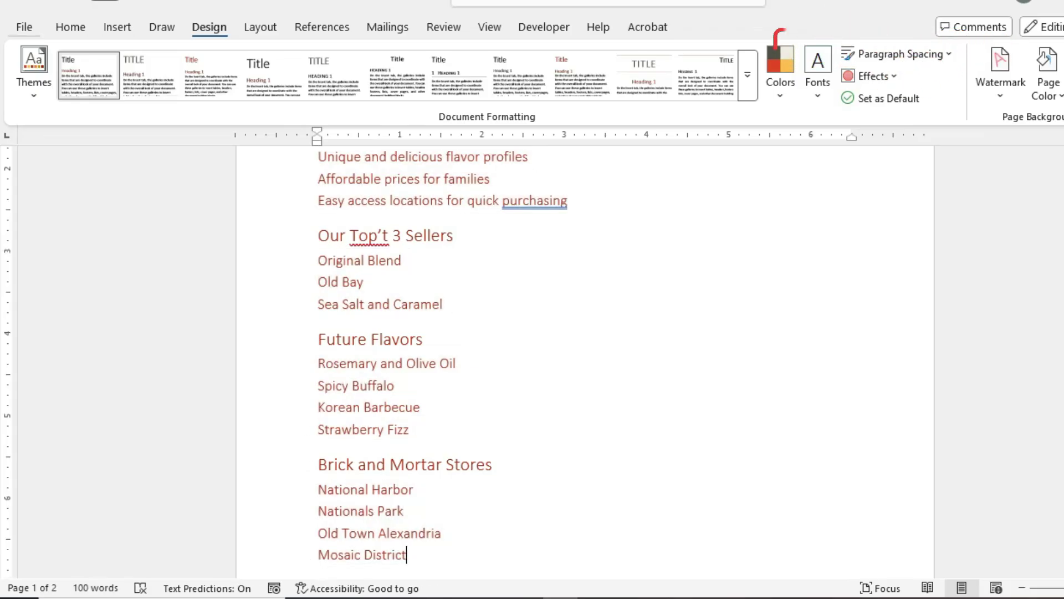
pyautogui.hotkey('alt', 'f')
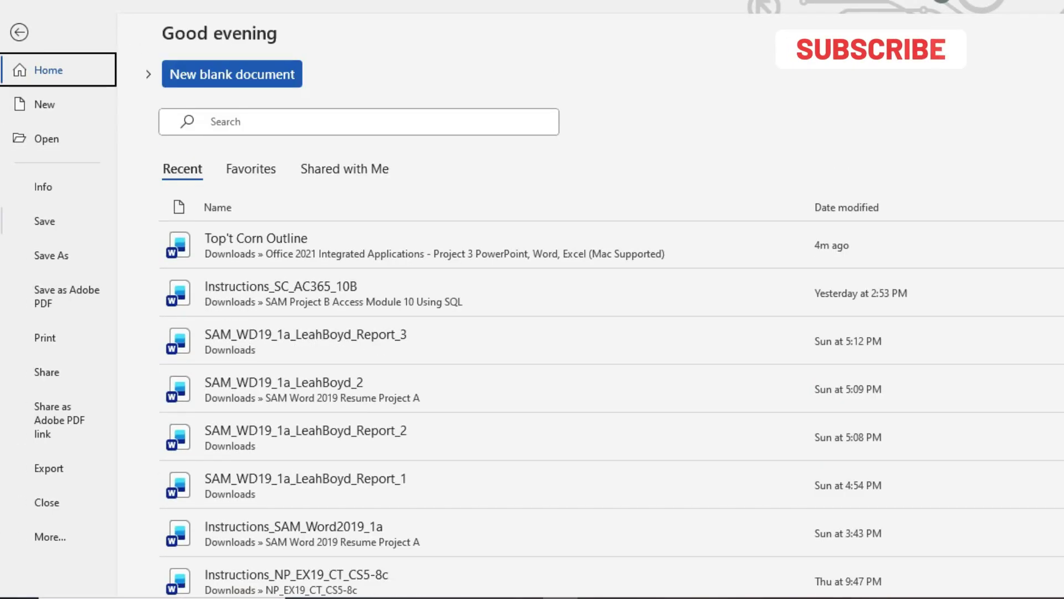
pyautogui.press('a')
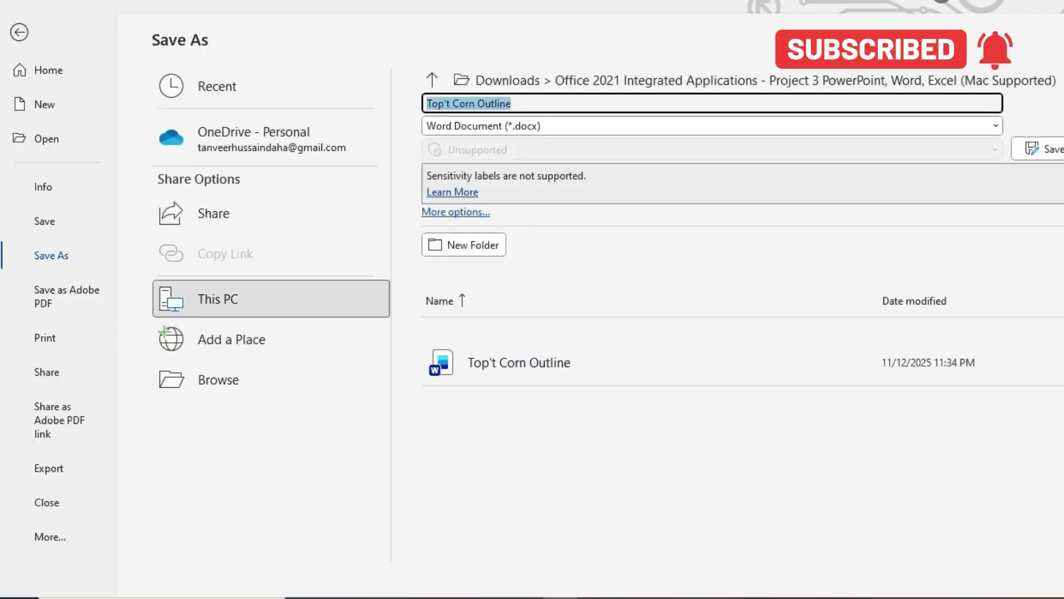
pyautogui.press('End')
pyautogui.write('forImport')
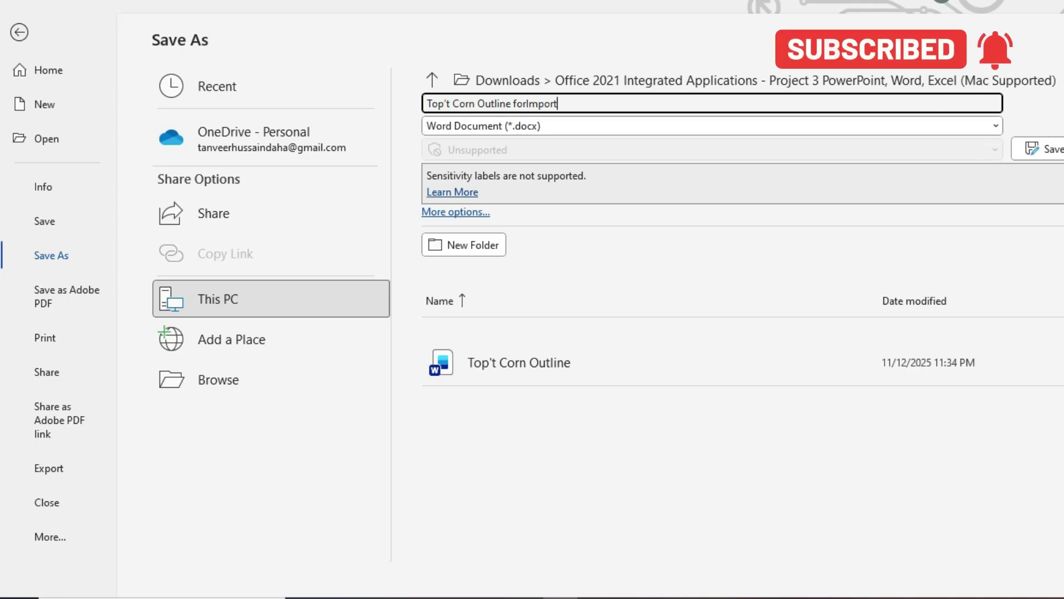
pyautogui.click(527, 103)
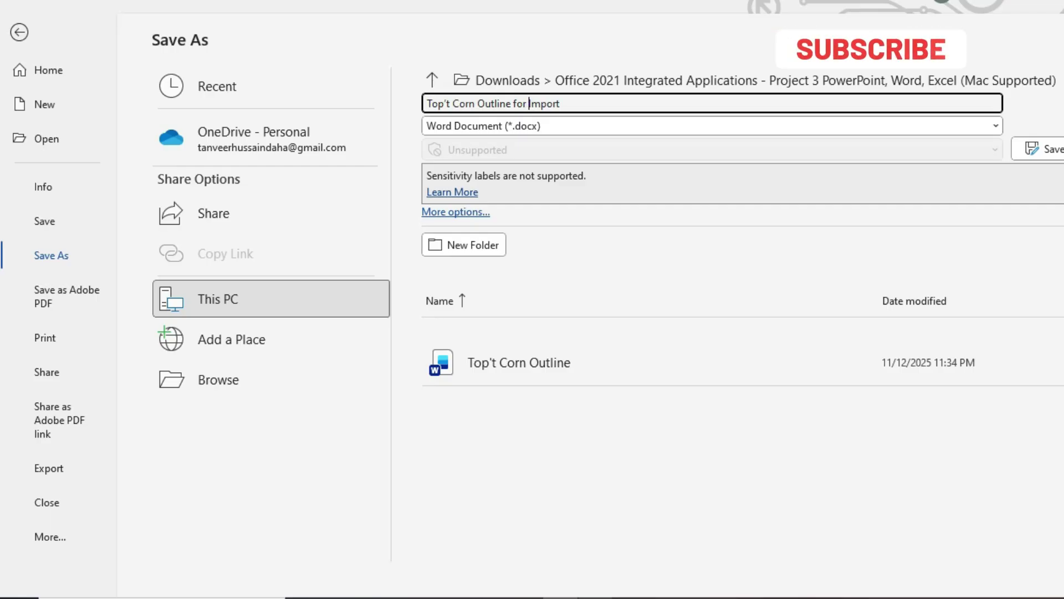
pyautogui.moveTo(666, 596)
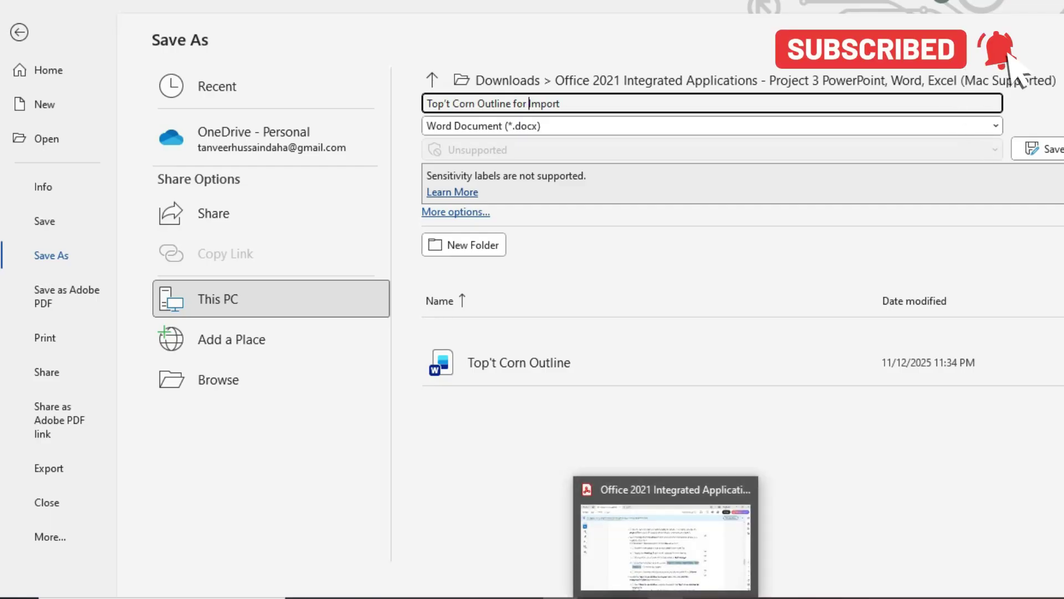
pyautogui.click(666, 547)
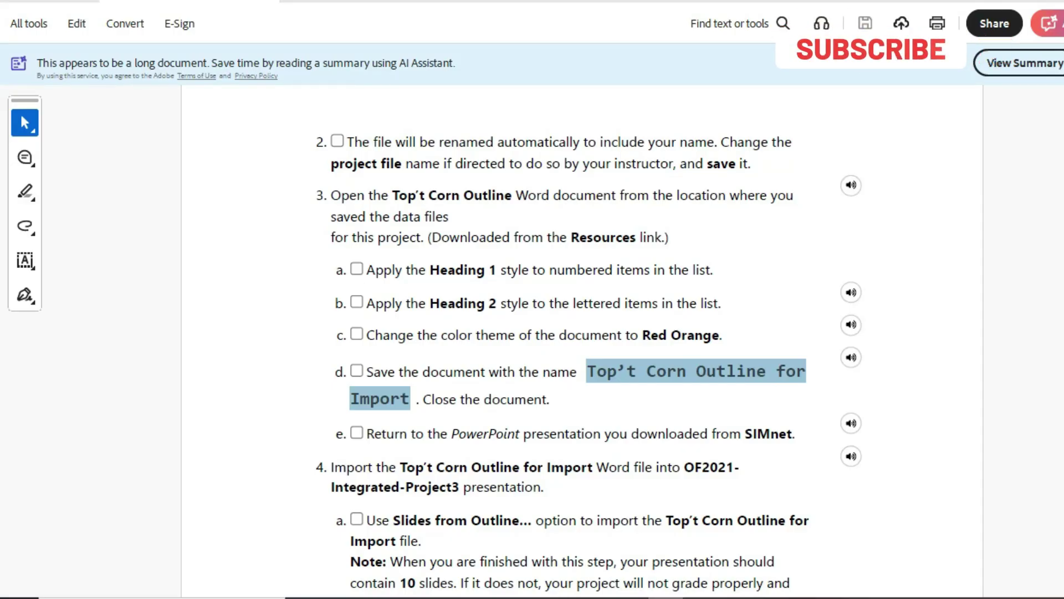
pyautogui.hotkey('alt', 'Tab')
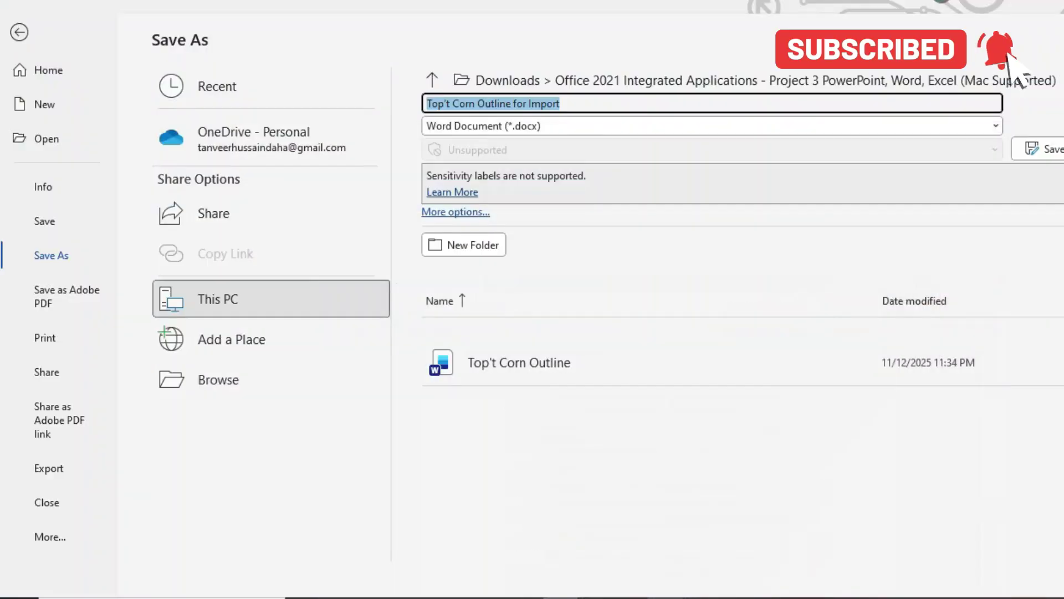
pyautogui.click(561, 104)
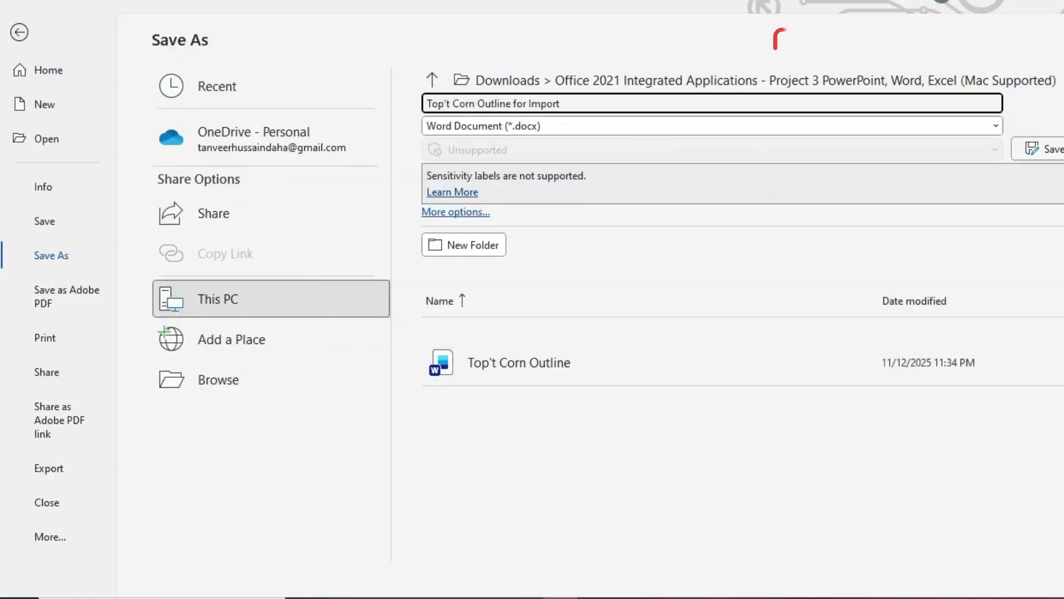
pyautogui.press('Return')
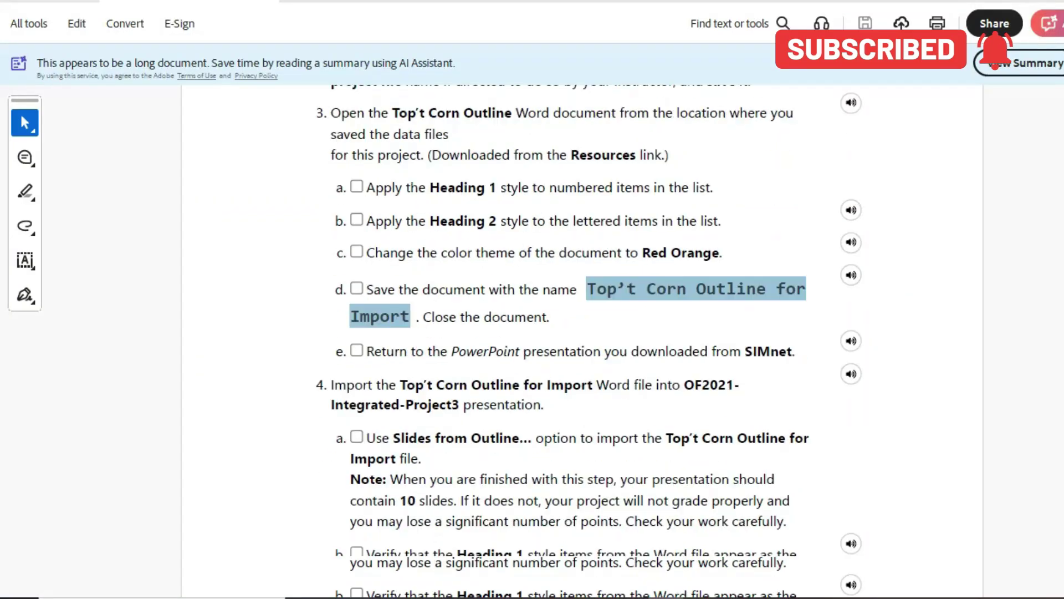
# Read the instructions for importing the outline and formatting slide titles in the assignment PDF, then switch to the PowerPoint presentation.
pyautogui.scroll(-3, 590, 342)
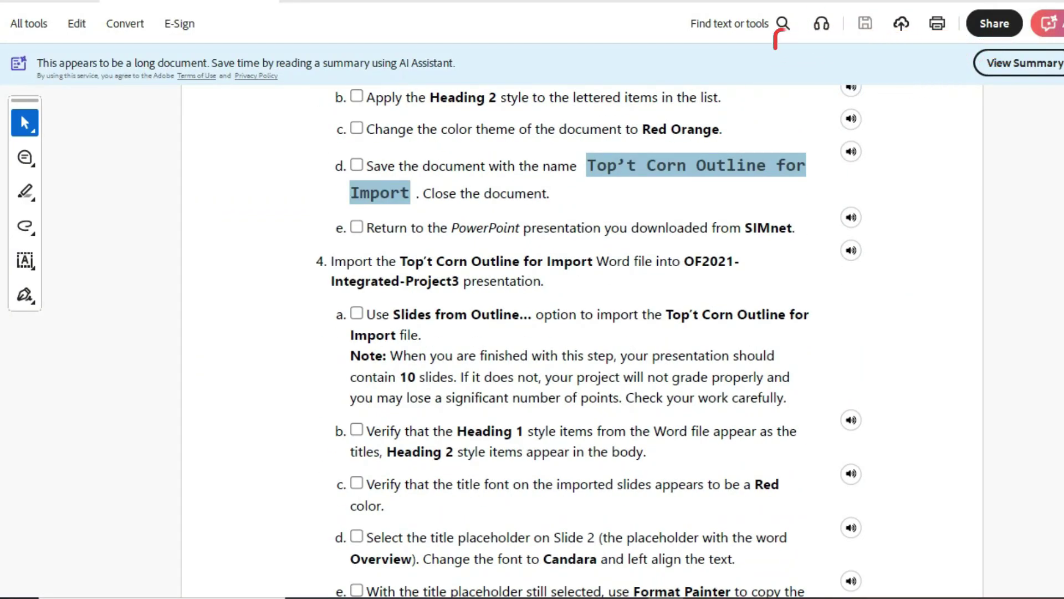
pyautogui.scroll(-1, 589, 341)
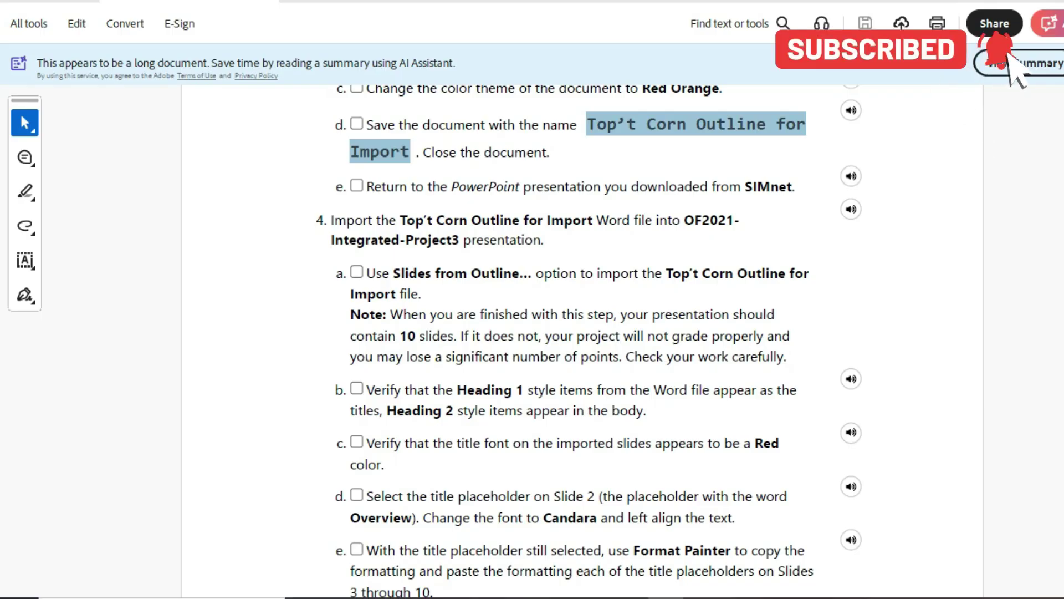
pyautogui.hotkey('alt', 'Tab')
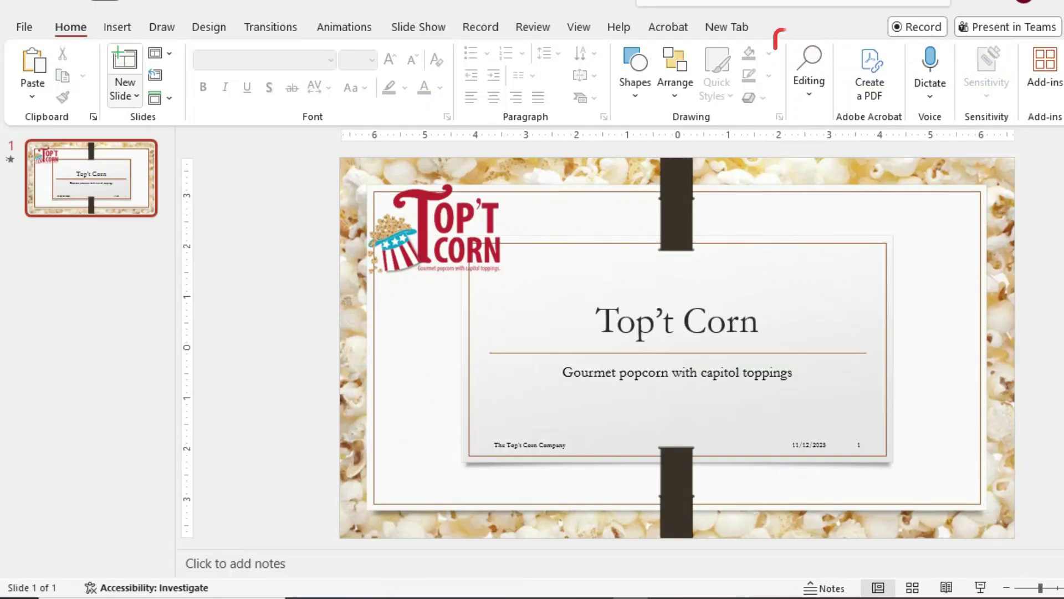
# Import the Top't Corn Outline for Import file from Downloads using Slides from Outline, and look through the imported slides.
pyautogui.click(125, 95)
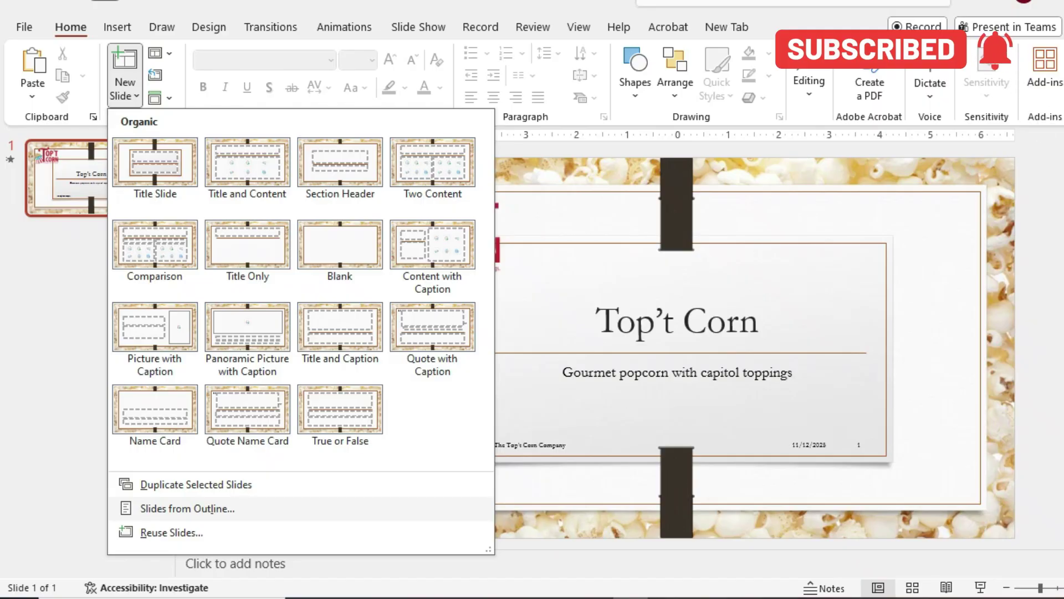
pyautogui.click(188, 508)
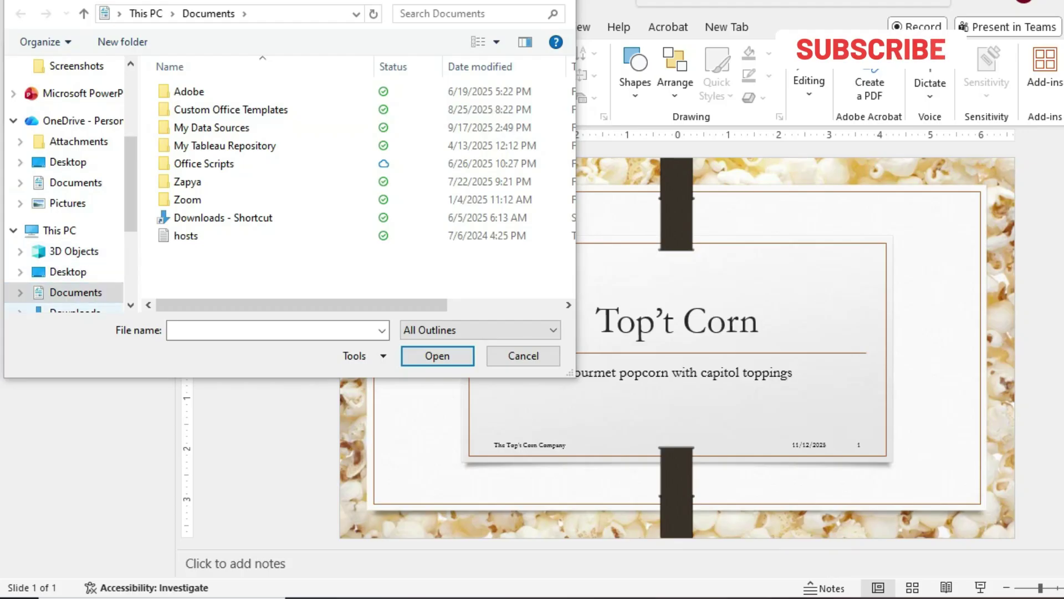
pyautogui.click(75, 309)
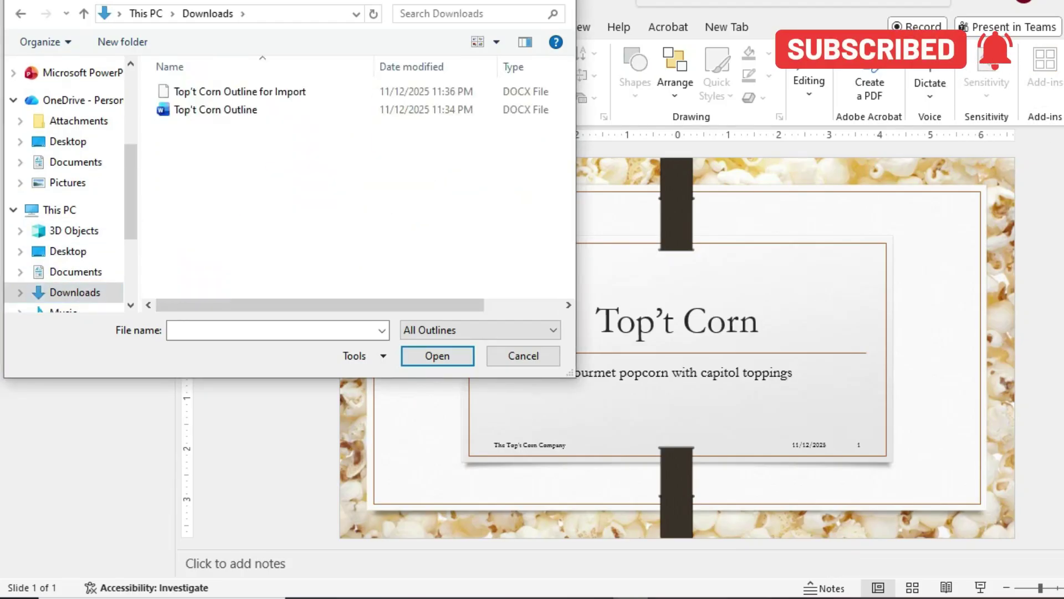
pyautogui.click(239, 92)
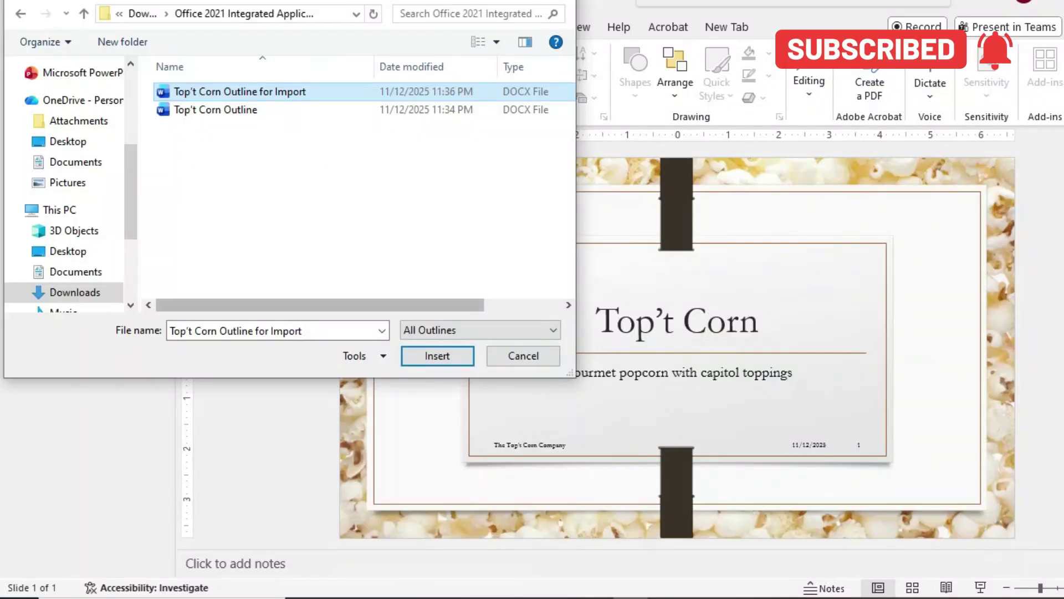
pyautogui.click(437, 356)
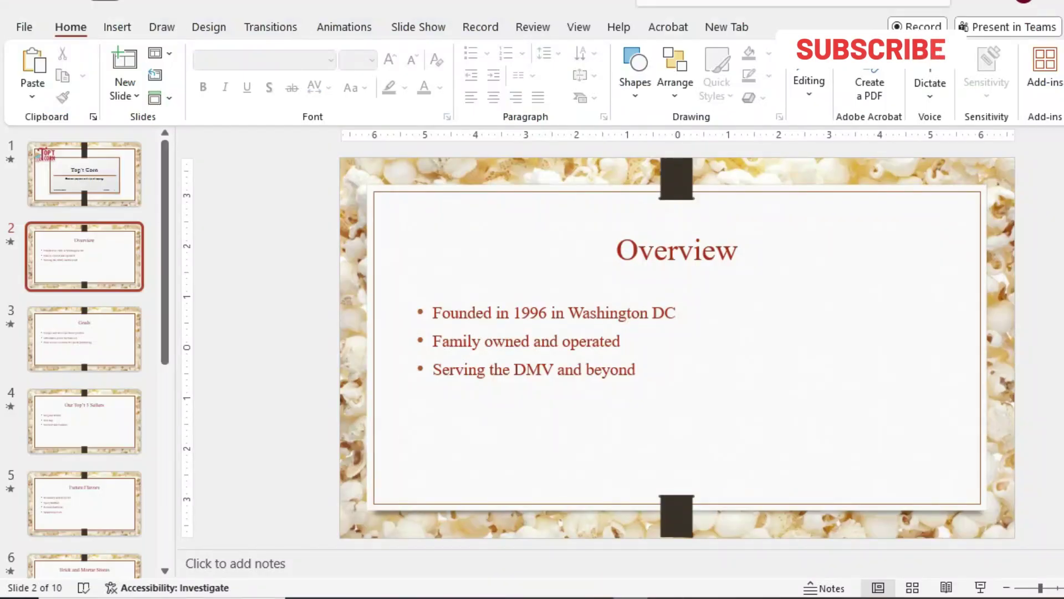
pyautogui.scroll(-6, 84, 349)
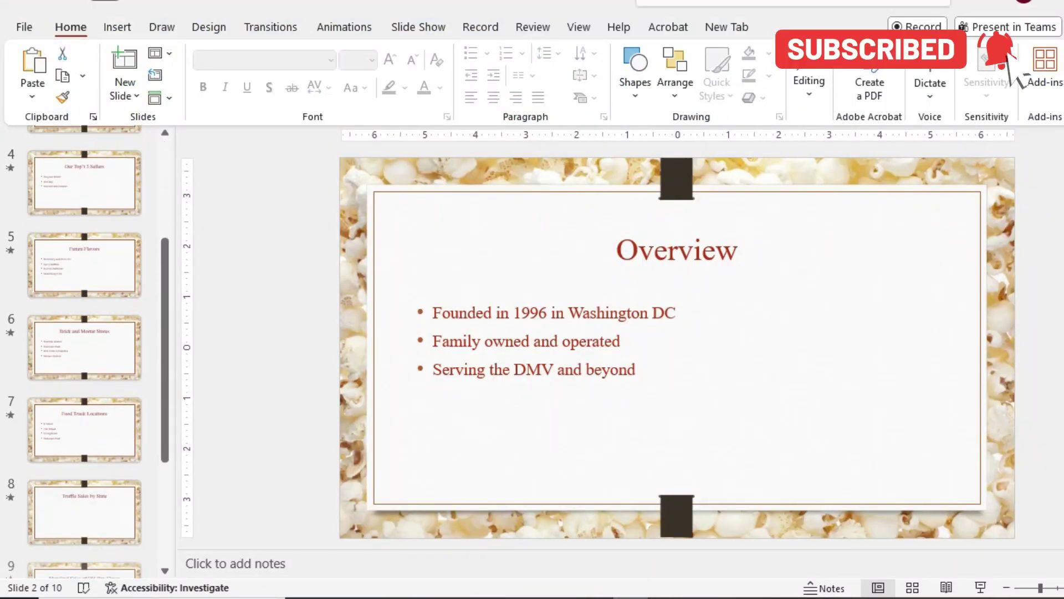